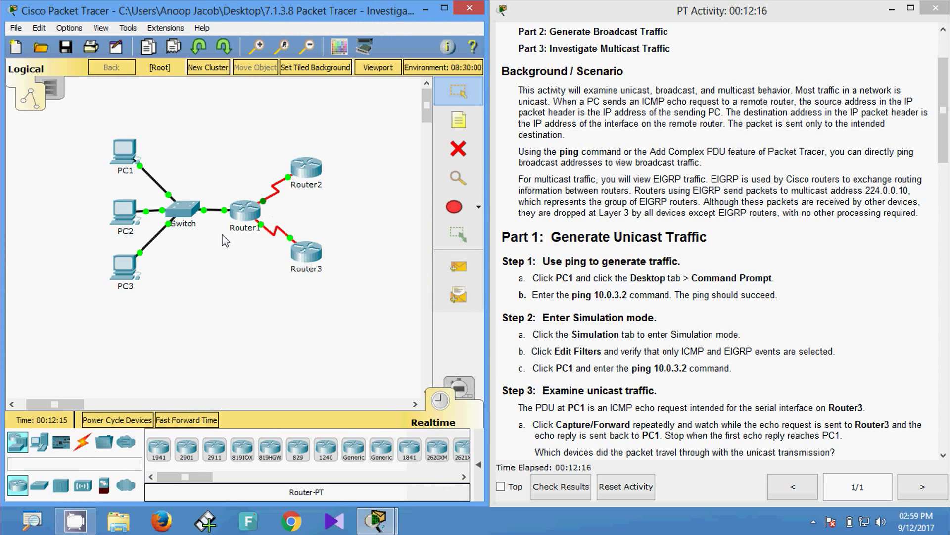
Open the Command Prompt on PC1 and arrange its window so the activity instructions stay readable beside it.
{"action": "left_click", "coordinate": [130, 158]}
{"action": "left_click", "coordinate": [300, 130]}
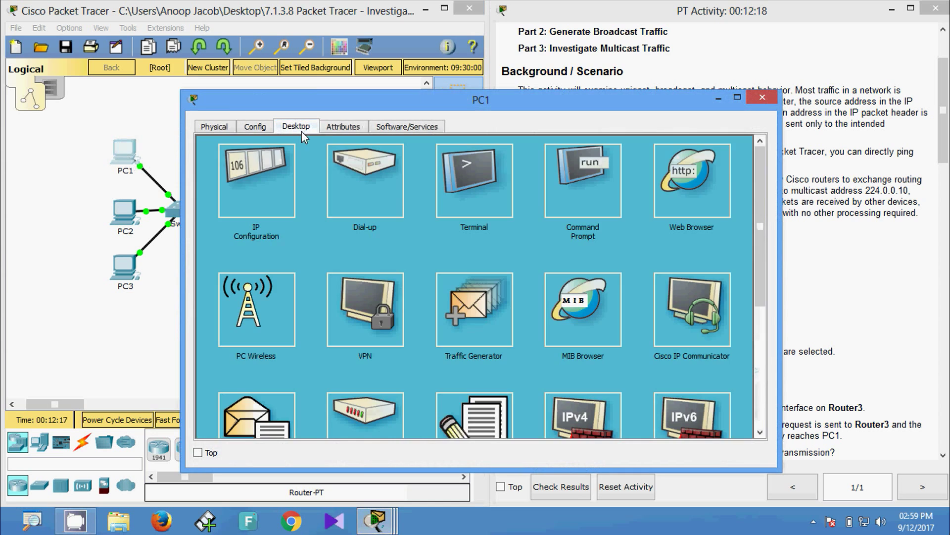
{"action": "left_click_drag", "start_coordinate": [335, 114], "coordinate": [189, 76]}
{"action": "left_click", "coordinate": [460, 163]}
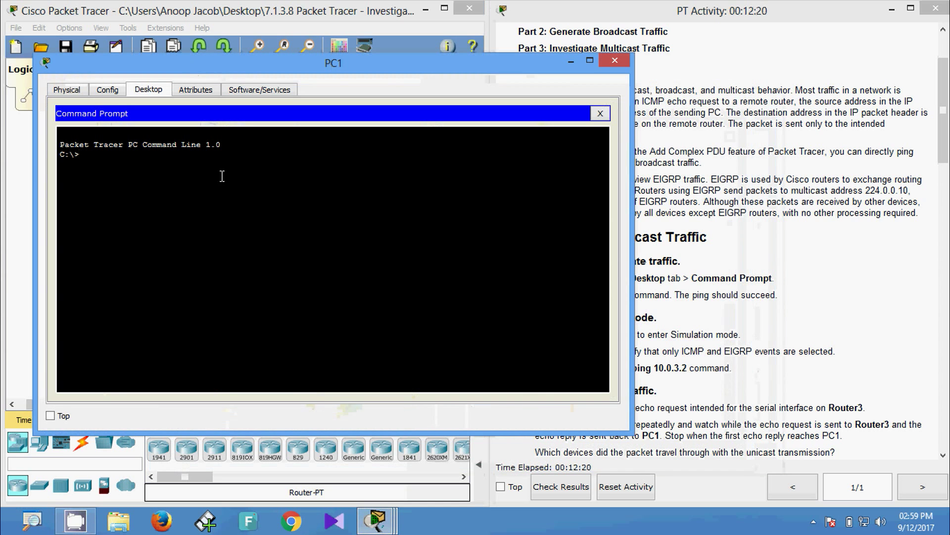
{"action": "left_click_drag", "start_coordinate": [633, 202], "coordinate": [509, 203]}
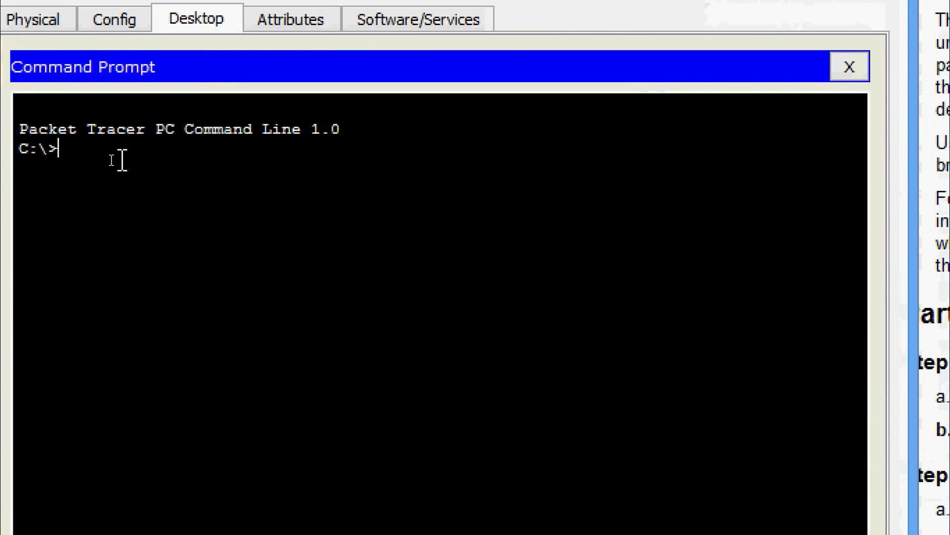
Run ping 10.0.3.2 from PC1's command prompt.
{"action": "right_click", "coordinate": [123, 156]}
{"action": "left_click", "coordinate": [169, 201]}
{"action": "right_click", "coordinate": [134, 163]}
{"action": "left_click", "coordinate": [173, 212]}
{"action": "key", "text": "Return"}
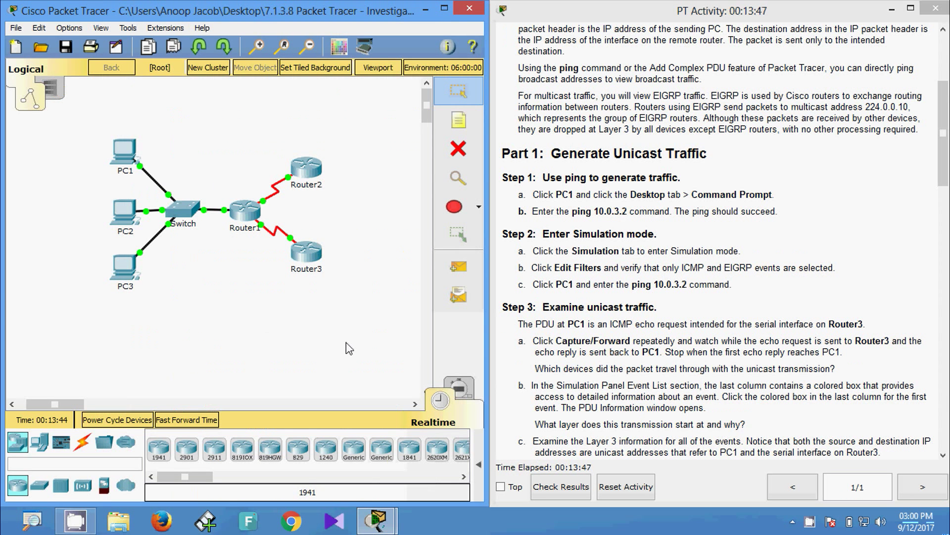
Switch to Simulation mode and review the IPv4, IPv6 and Misc event filters for the ICMP and EIGRP selections.
{"action": "left_click", "coordinate": [457, 389]}
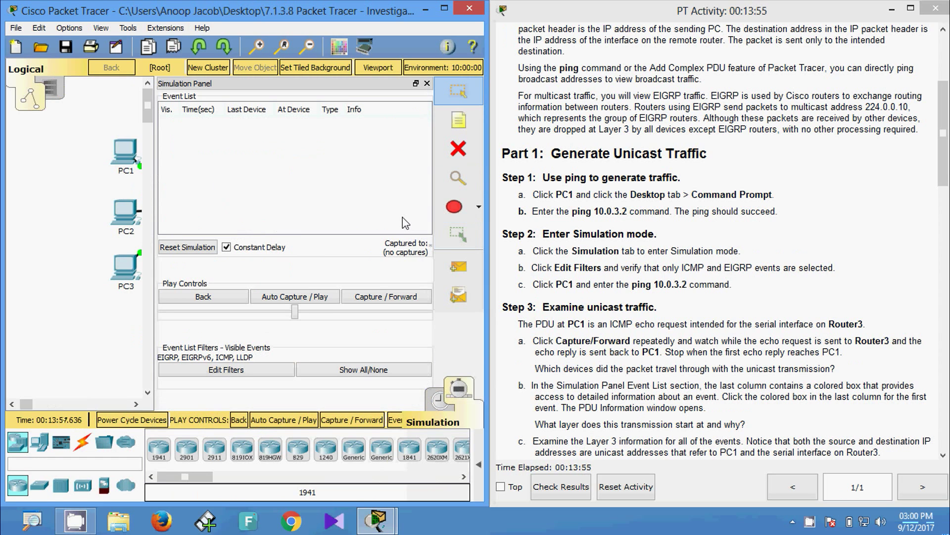
{"action": "left_click", "coordinate": [275, 371]}
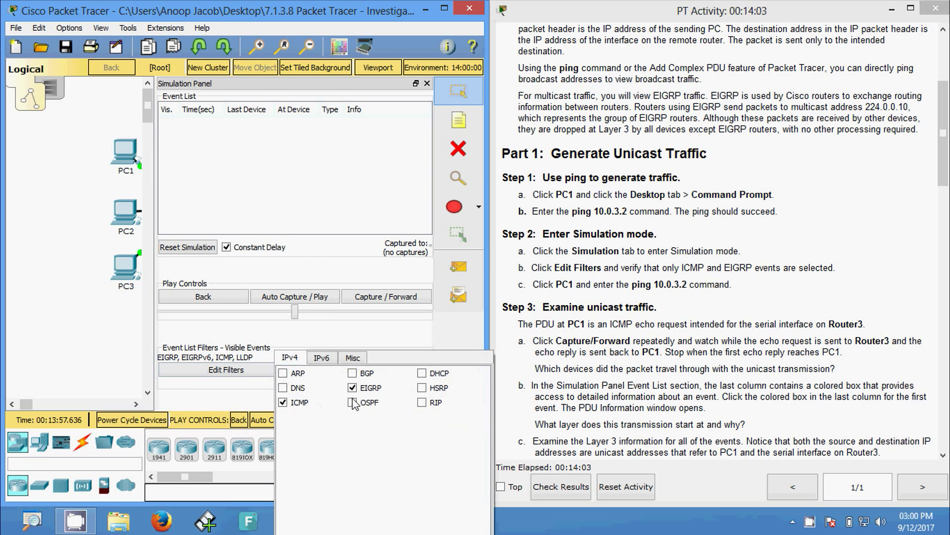
{"action": "left_click", "coordinate": [326, 361]}
{"action": "left_click", "coordinate": [349, 361]}
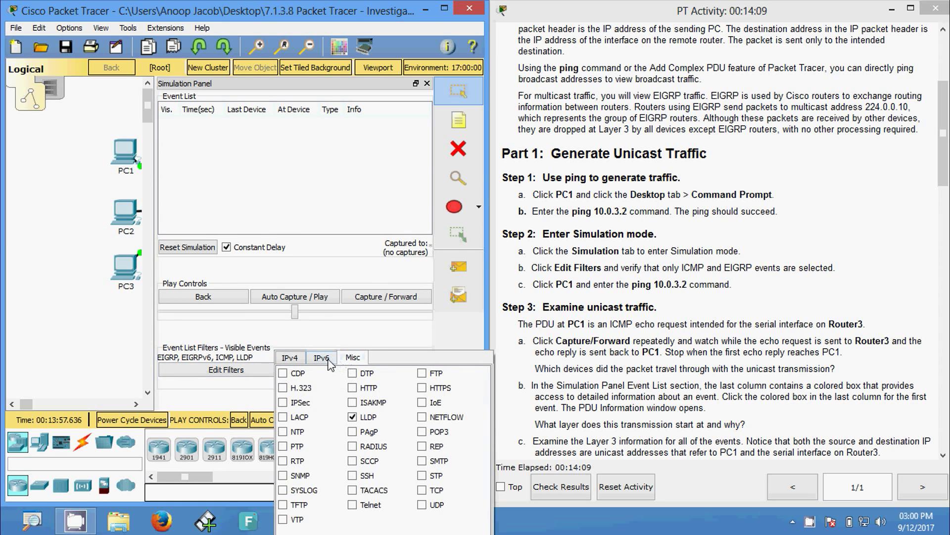
{"action": "left_click", "coordinate": [327, 360]}
{"action": "left_click", "coordinate": [294, 360]}
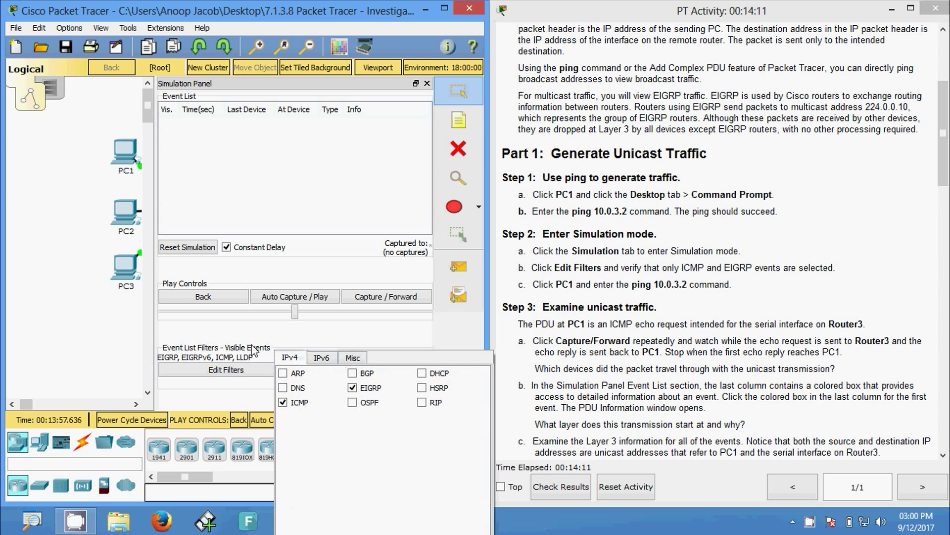
{"action": "left_click", "coordinate": [126, 328]}
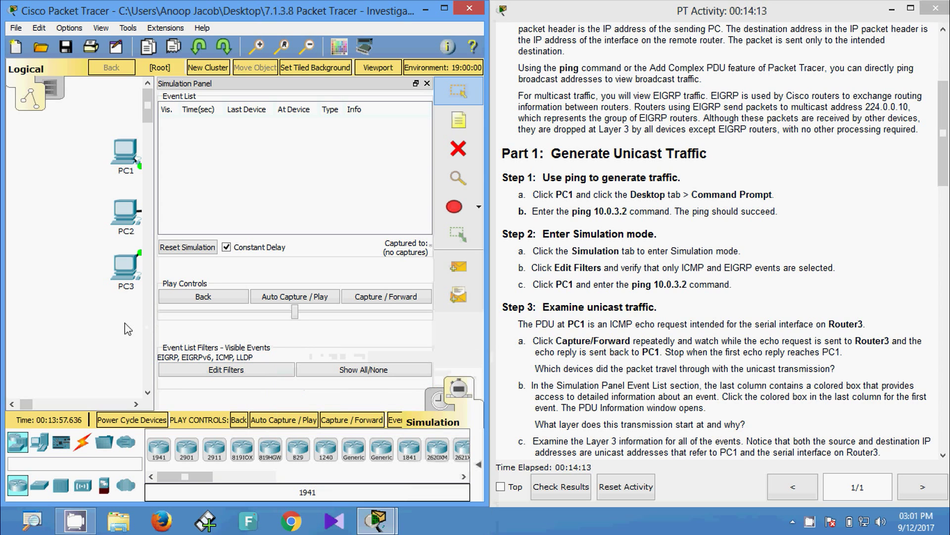
Close the simulation event list and rerun ping 10.0.3.2 from PC1's command prompt, returning to the topology.
{"action": "left_click", "coordinate": [427, 83]}
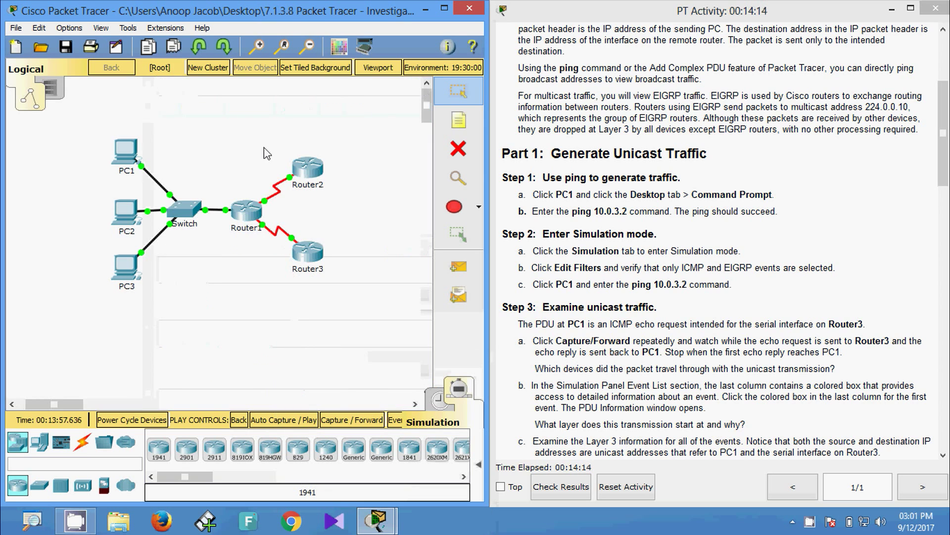
{"action": "left_click", "coordinate": [123, 153]}
{"action": "left_click", "coordinate": [599, 189]}
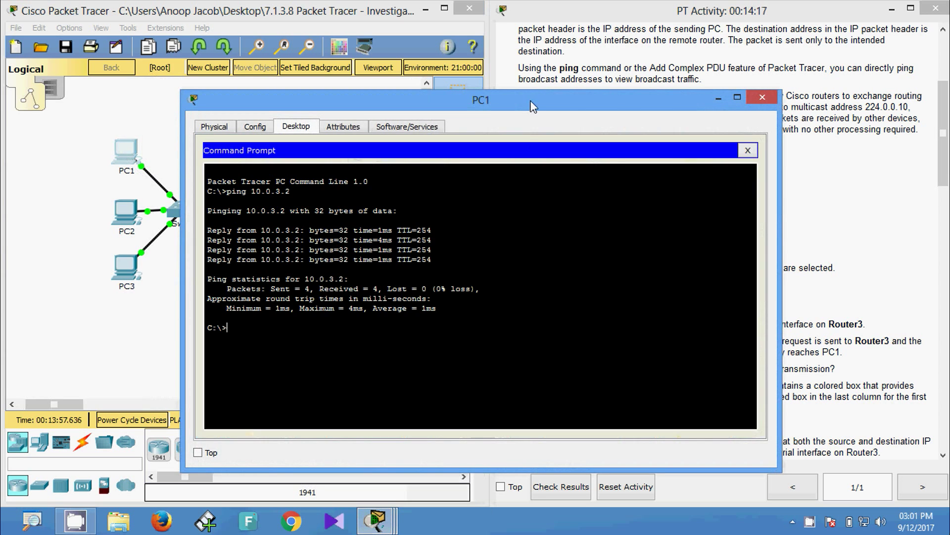
{"action": "left_click_drag", "start_coordinate": [532, 105], "coordinate": [463, 69]}
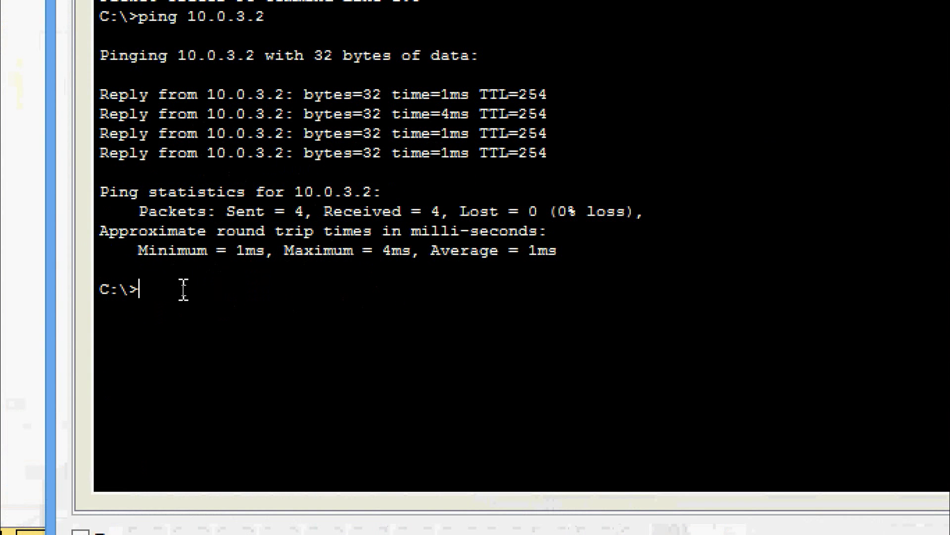
{"action": "key", "text": "Up"}
{"action": "key", "text": "Return"}
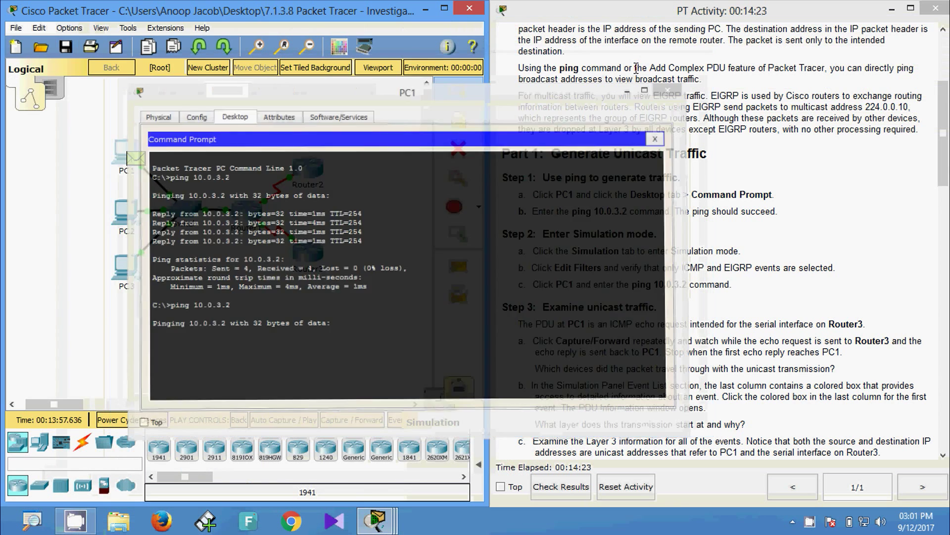
{"action": "left_click", "coordinate": [228, 202]}
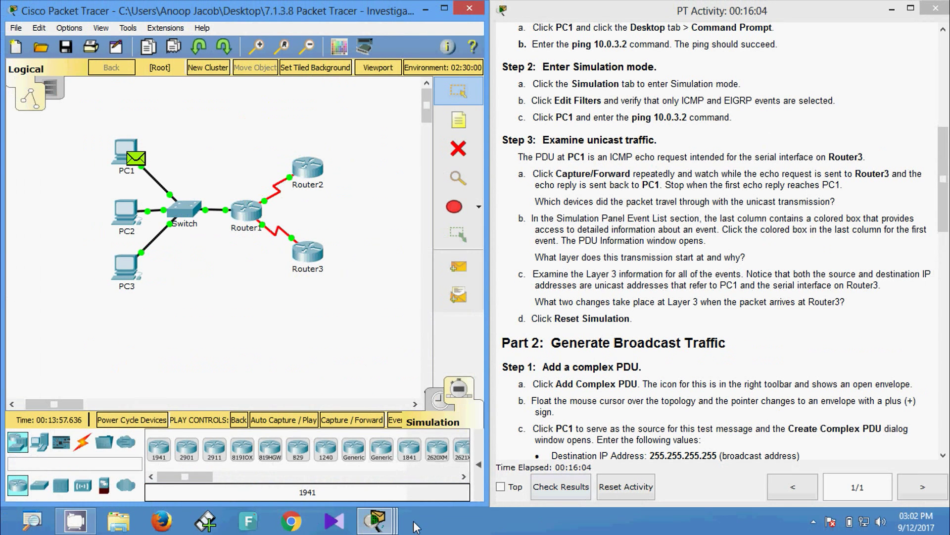
Bring back PC1's command prompt window, narrow it and place it beside the topology.
{"action": "mouse_move", "coordinate": [387, 523]}
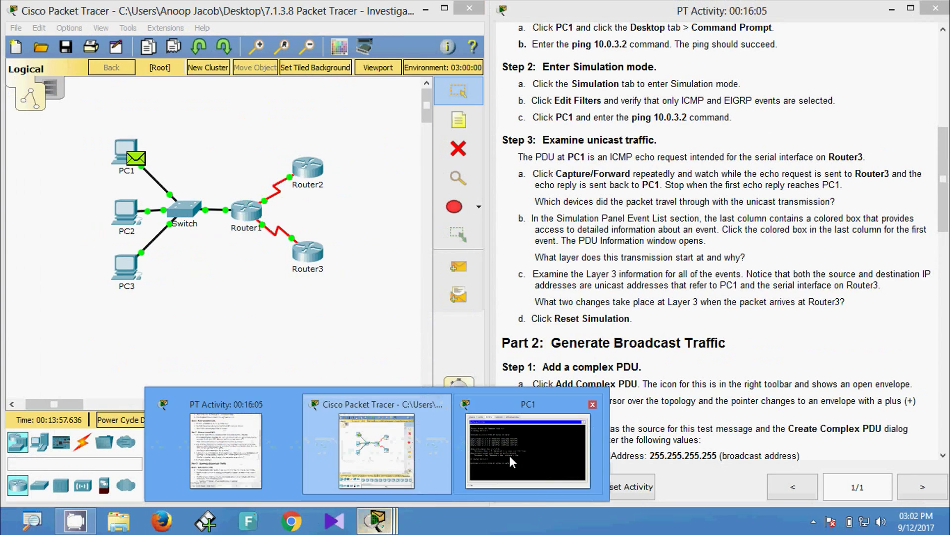
{"action": "left_click", "coordinate": [510, 455]}
{"action": "left_click_drag", "start_coordinate": [411, 74], "coordinate": [636, 74]}
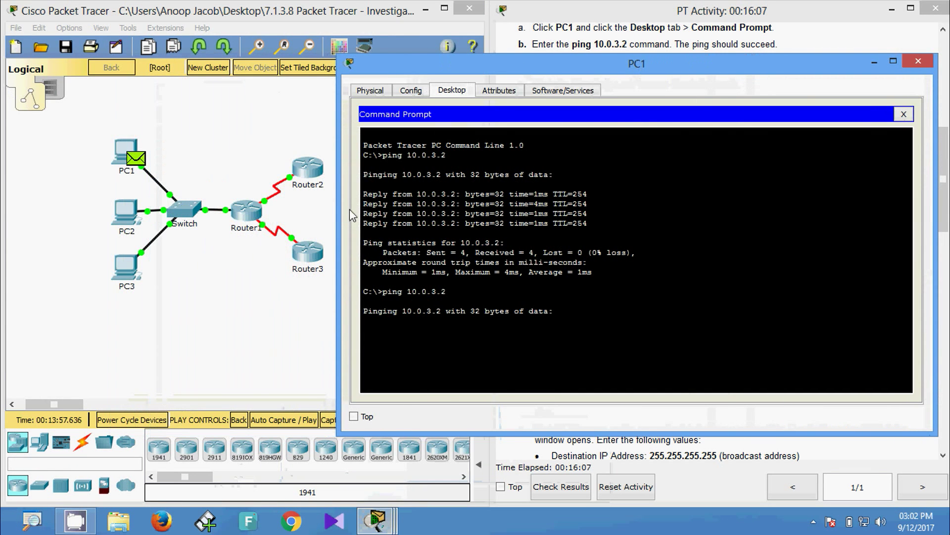
{"action": "left_click_drag", "start_coordinate": [344, 218], "coordinate": [485, 218]}
{"action": "left_click_drag", "start_coordinate": [613, 64], "coordinate": [613, 35]}
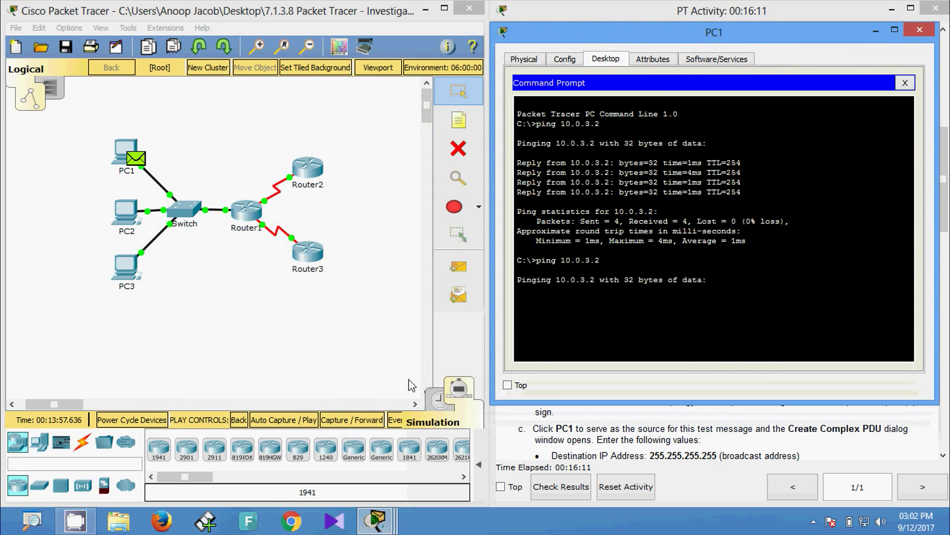
Advance the simulation capture event by event until the first echo reply from Router3 reaches PC1.
{"action": "left_click", "coordinate": [363, 422]}
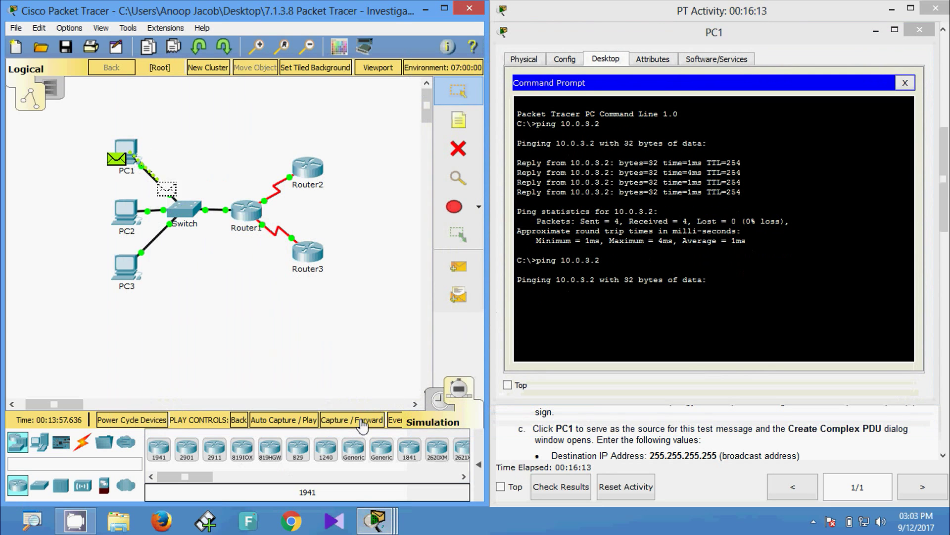
{"action": "left_click", "coordinate": [363, 422]}
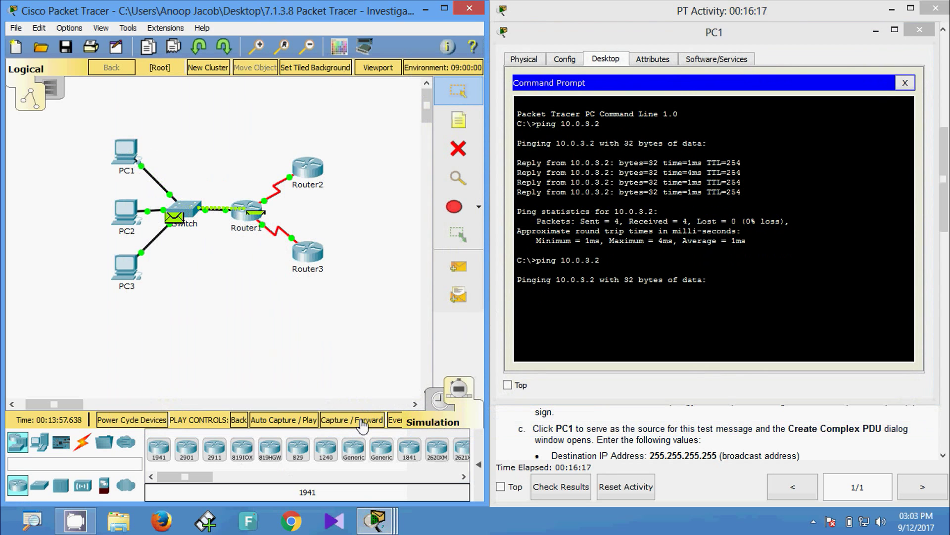
{"action": "left_click", "coordinate": [363, 421]}
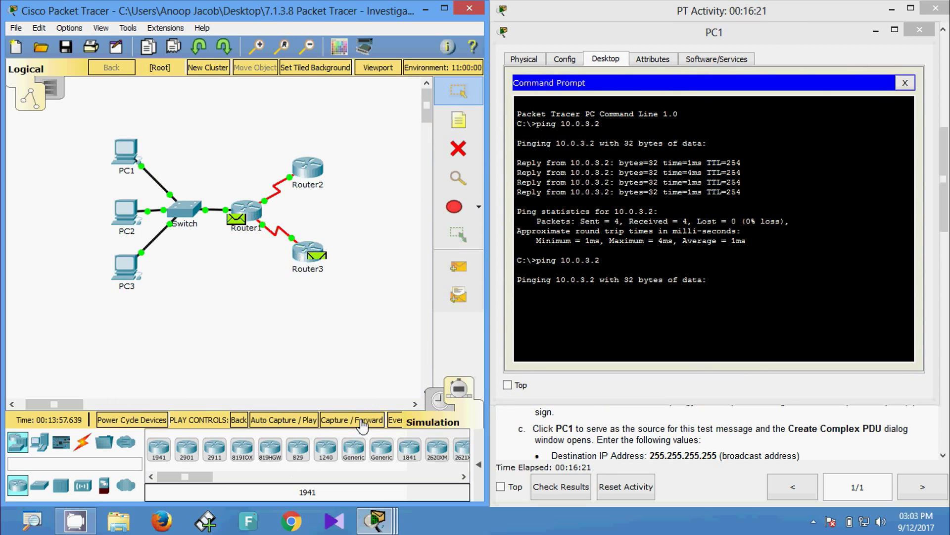
{"action": "left_click", "coordinate": [362, 423]}
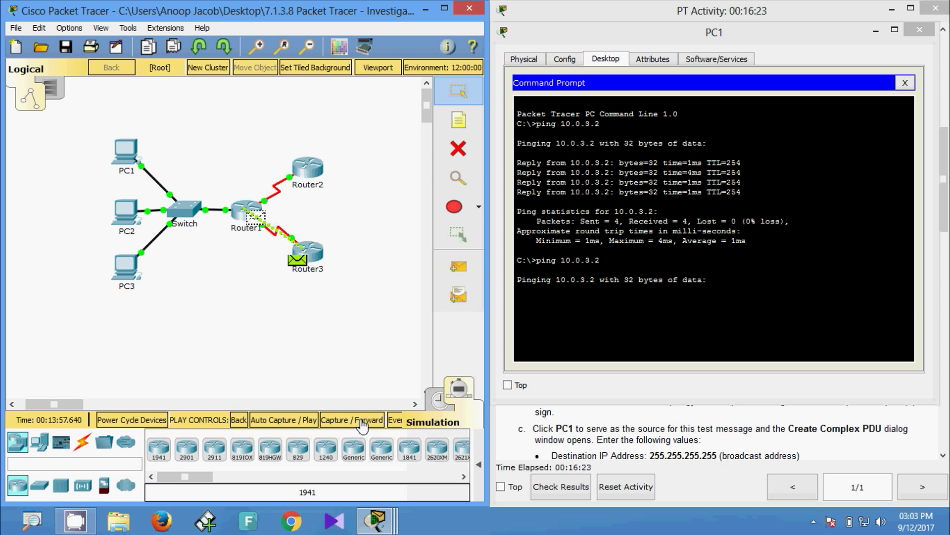
{"action": "left_click", "coordinate": [363, 424]}
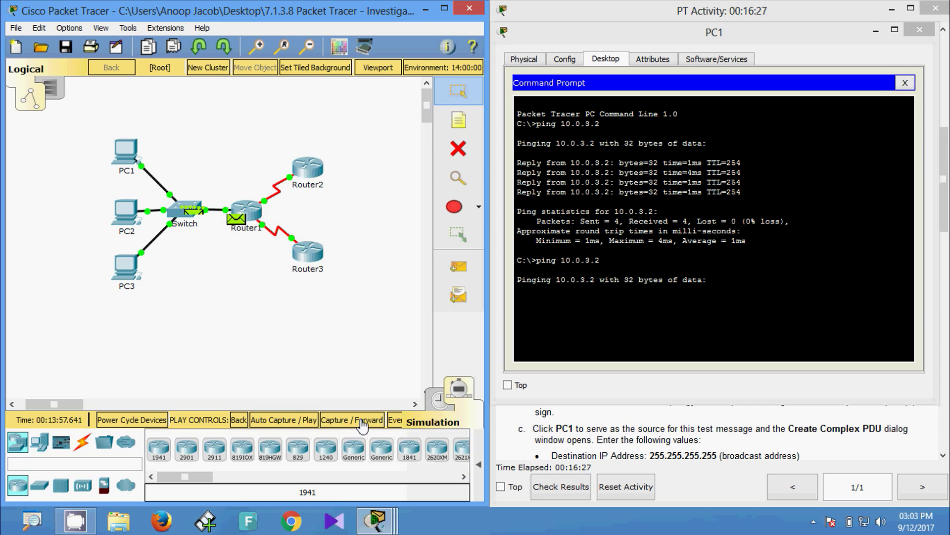
{"action": "left_click", "coordinate": [362, 423]}
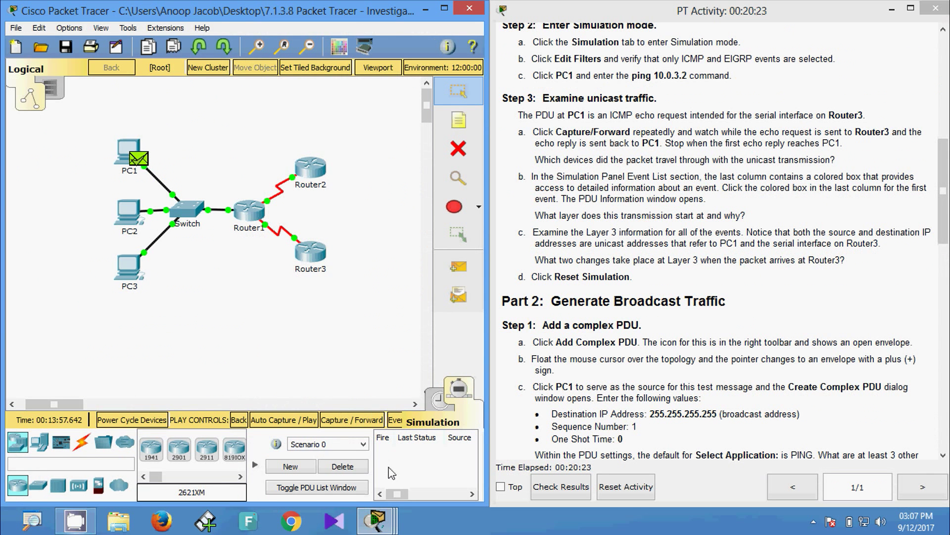
Show the simulation event list and examine the OSI layer information of the first event at PC1.
{"action": "left_click", "coordinate": [394, 421]}
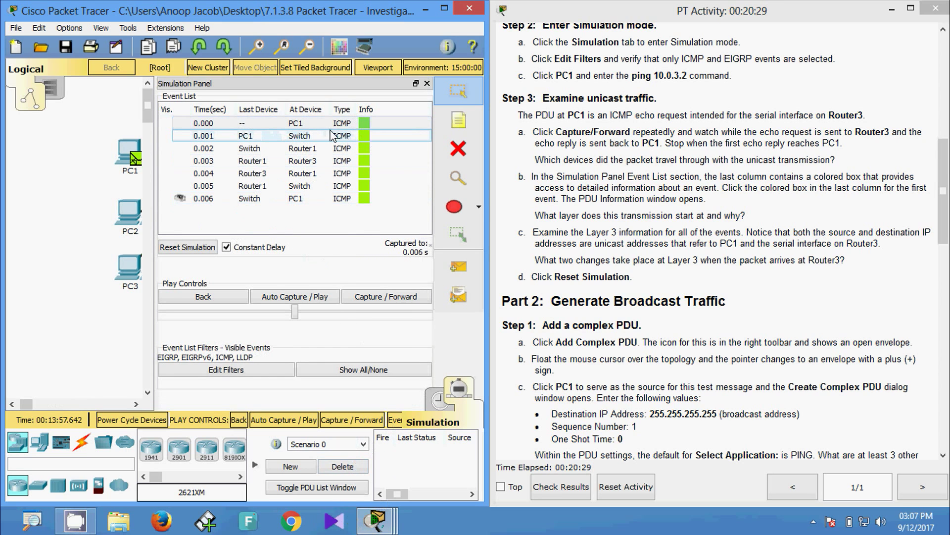
{"action": "left_click", "coordinate": [363, 124]}
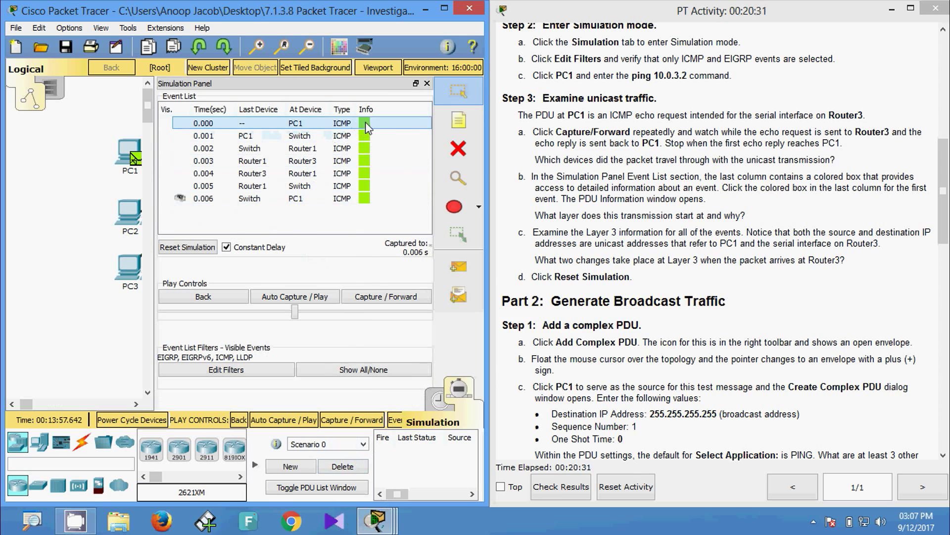
{"action": "left_click", "coordinate": [366, 128]}
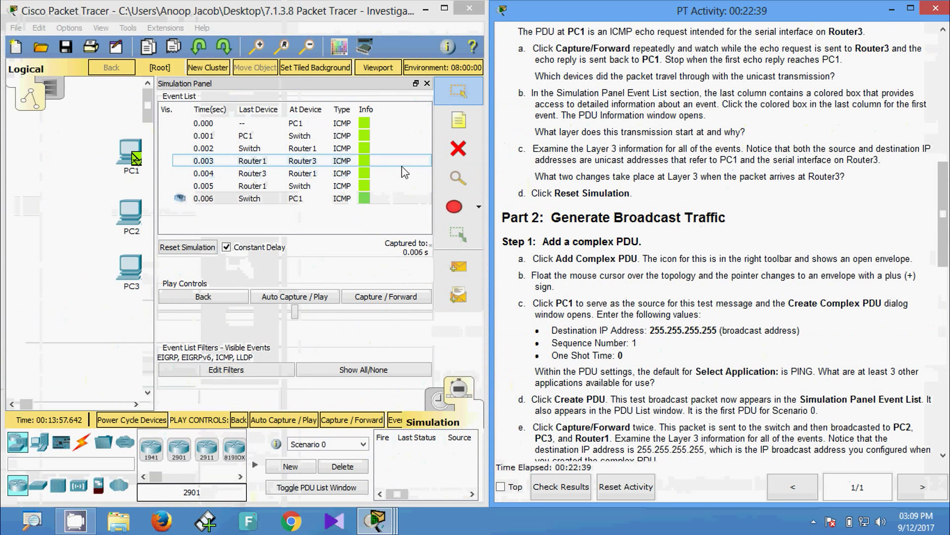
{"action": "left_click", "coordinate": [364, 125]}
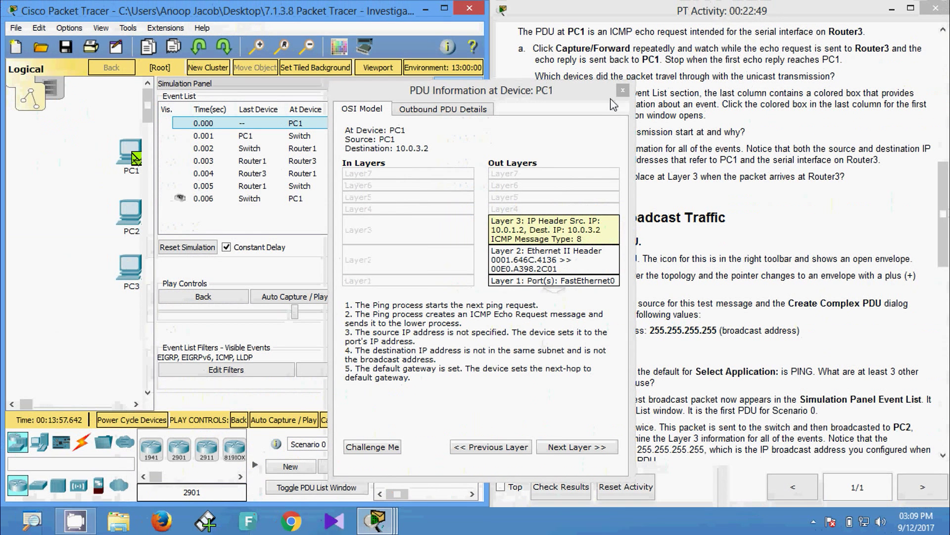
{"action": "left_click", "coordinate": [610, 97]}
Examine the PDU information of the 0.001 s event at the Switch and the 0.002 s event at Router1.
{"action": "left_click", "coordinate": [364, 136]}
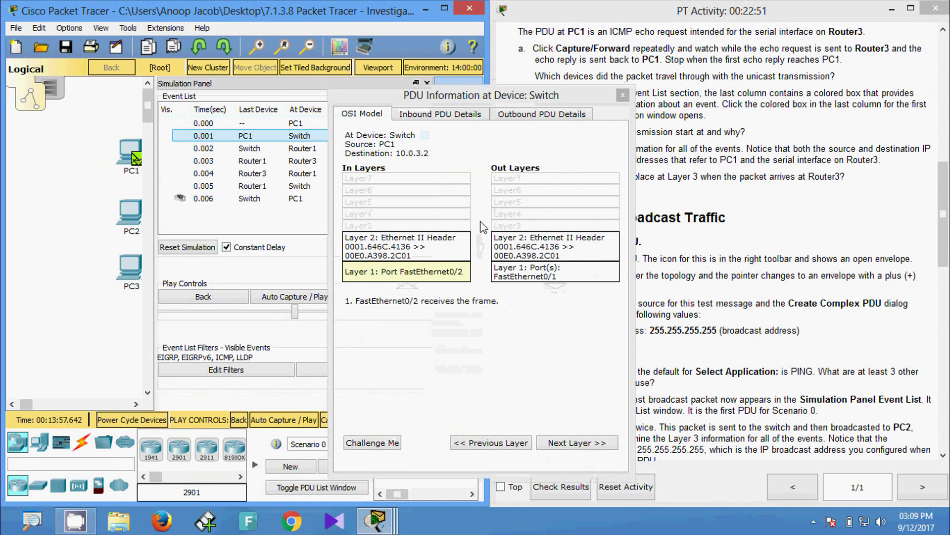
{"action": "left_click", "coordinate": [622, 95]}
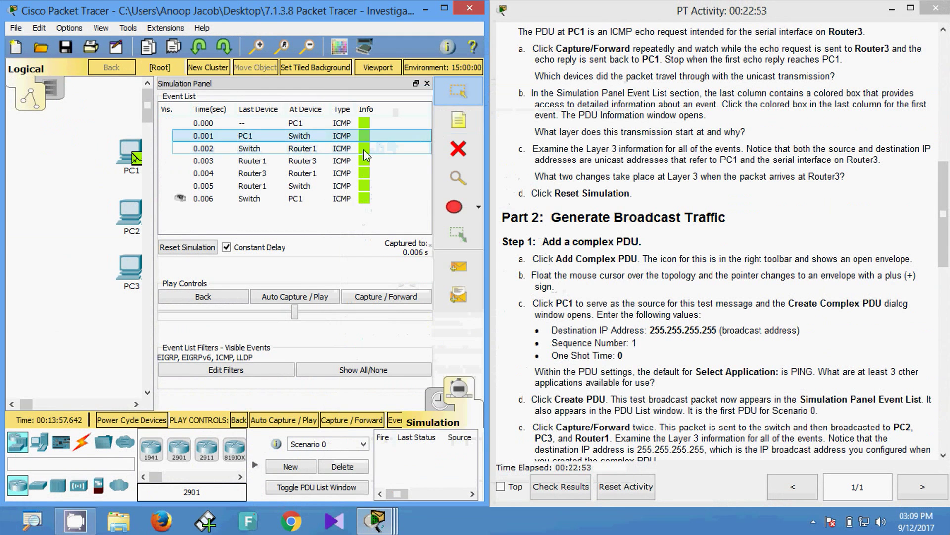
{"action": "left_click", "coordinate": [383, 148]}
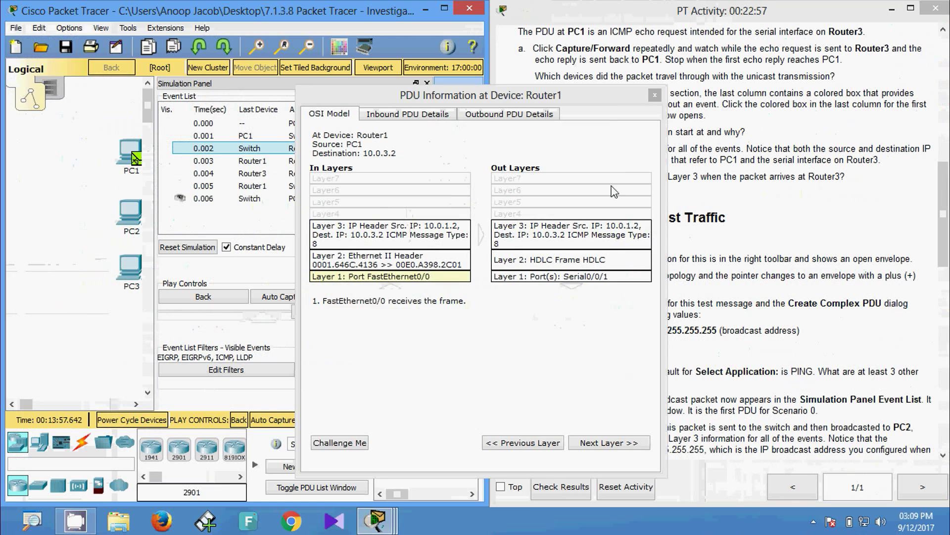
{"action": "left_click", "coordinate": [655, 95]}
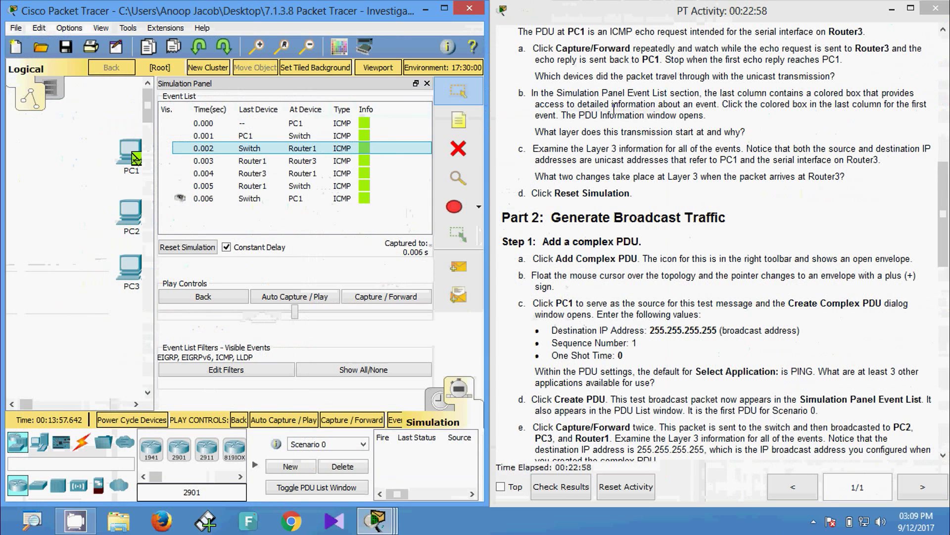
Examine the outbound Layer 3 information of the 0.003 s event at Router3, and open the 0.004 s event at Router1.
{"action": "left_click", "coordinate": [362, 161]}
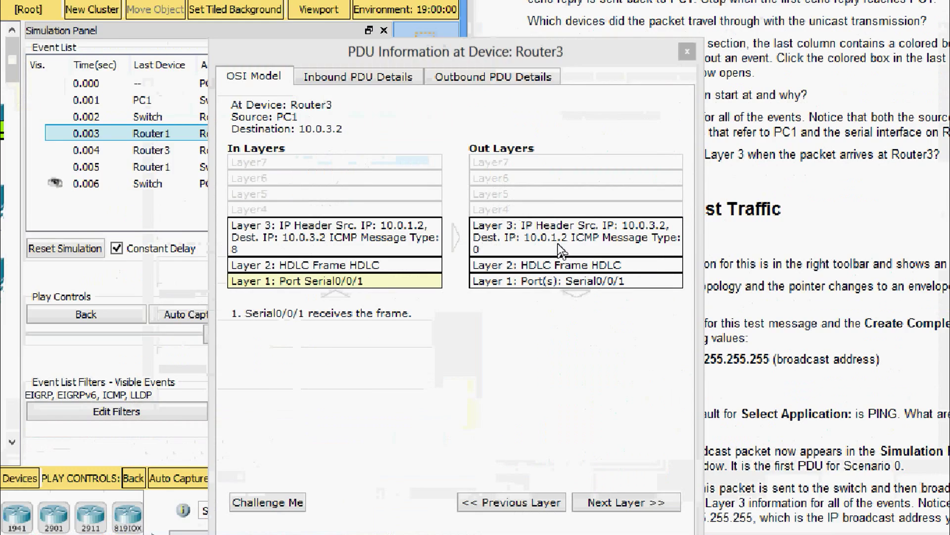
{"action": "left_click", "coordinate": [557, 243]}
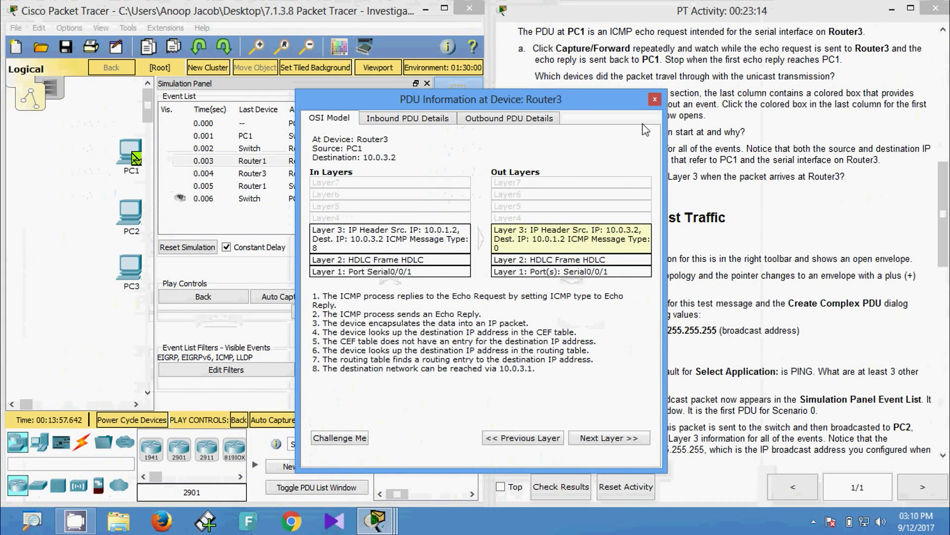
{"action": "left_click", "coordinate": [654, 101]}
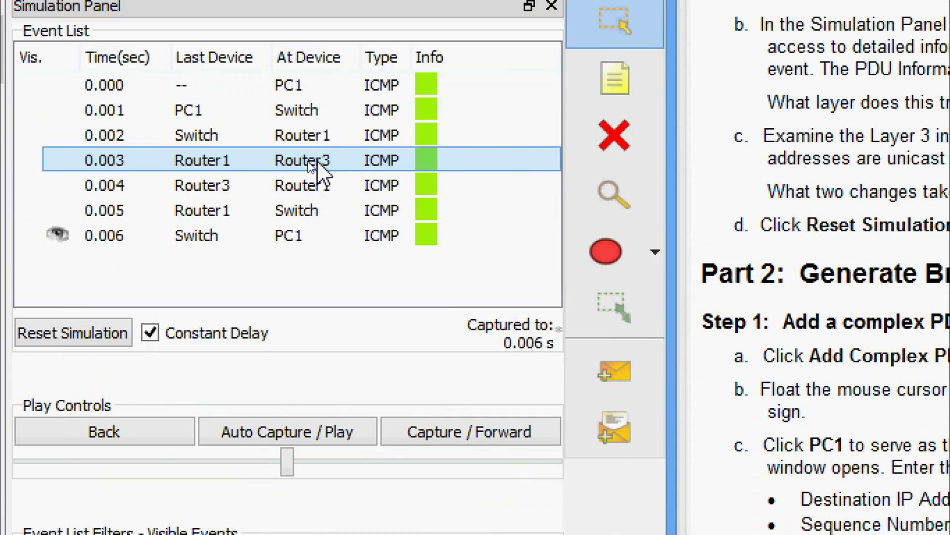
{"action": "left_click", "coordinate": [426, 186]}
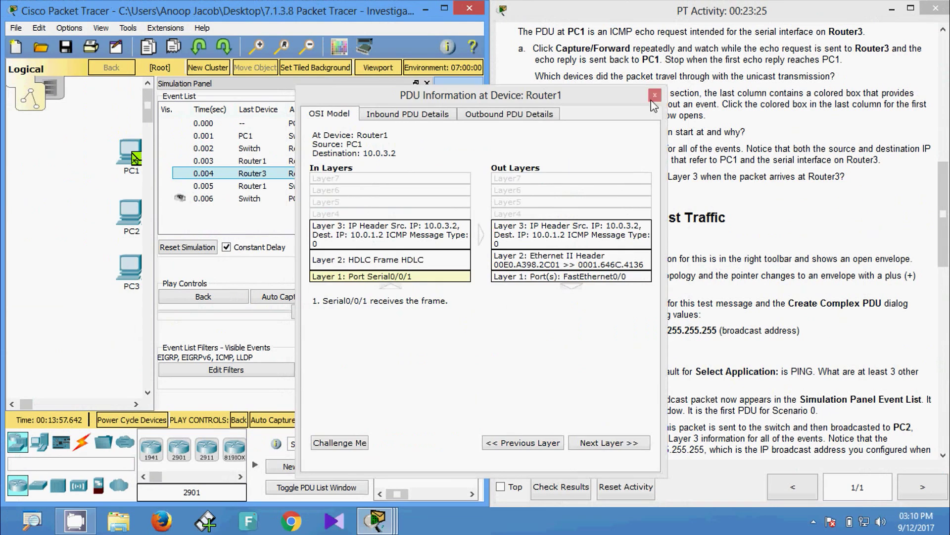
Examine the last captured event, the 0.006 s reply at PC1, and reset the simulation.
{"action": "left_click", "coordinate": [851, 28]}
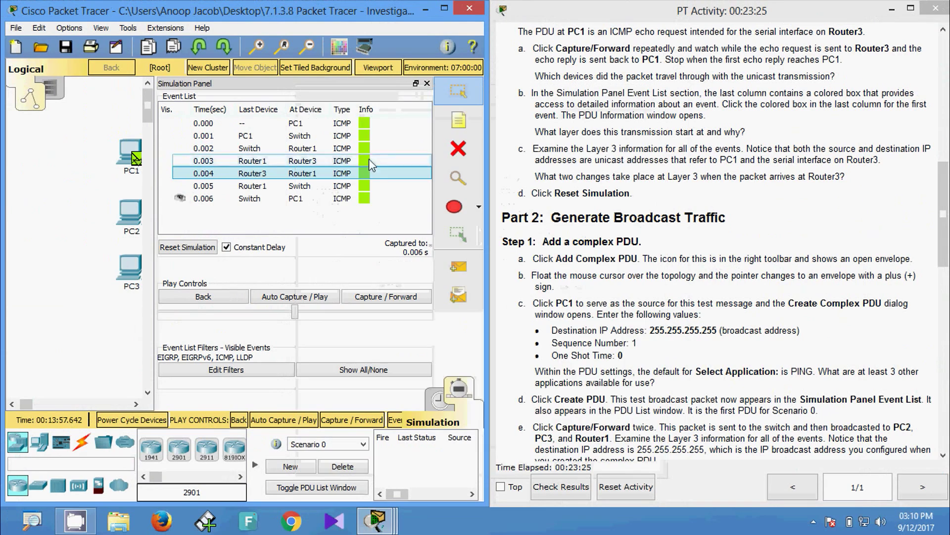
{"action": "left_click", "coordinate": [364, 198]}
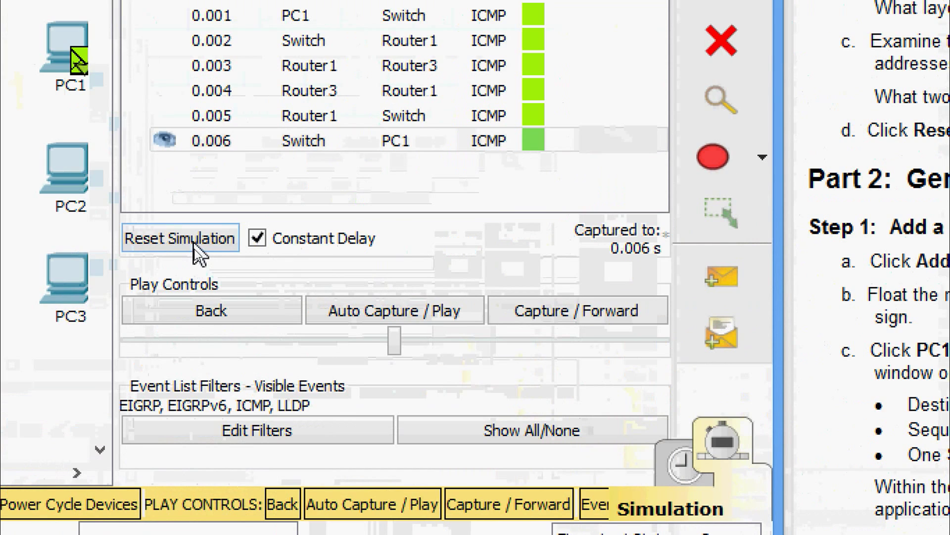
{"action": "left_click", "coordinate": [195, 245]}
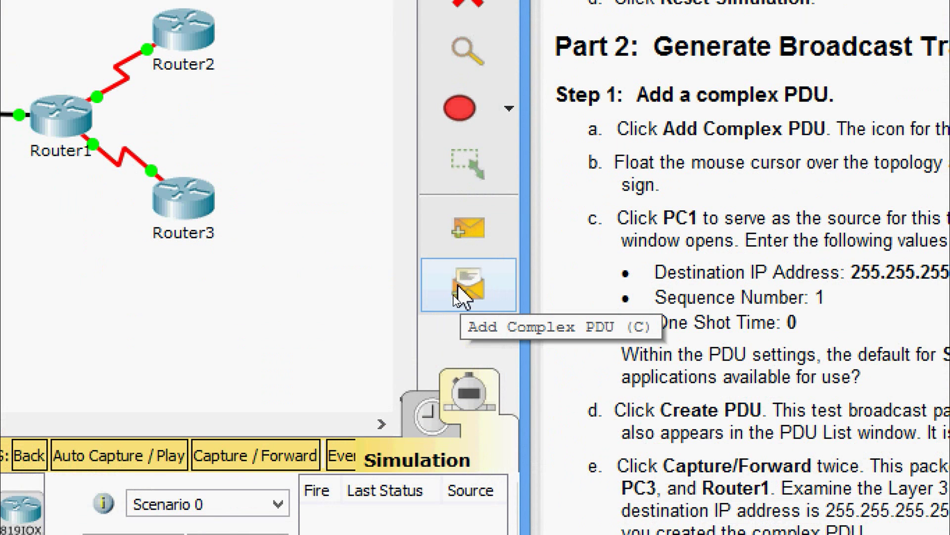
Start a complex PDU from PC1 with destination IP address 255.255.255.255, sequence number 1 and a one-shot time of 0 seconds.
{"action": "left_click", "coordinate": [454, 288]}
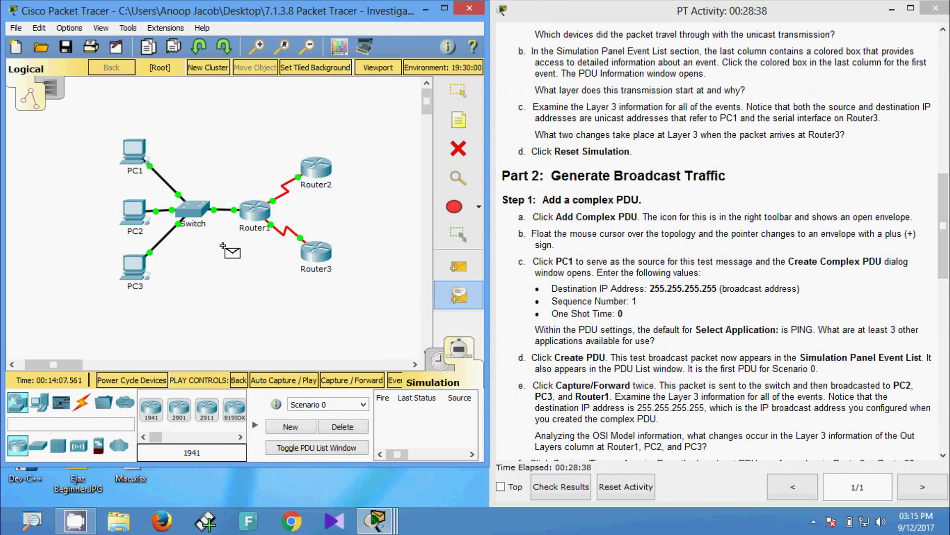
{"action": "left_click", "coordinate": [131, 149]}
{"action": "left_click_drag", "start_coordinate": [404, 78], "coordinate": [497, 73]}
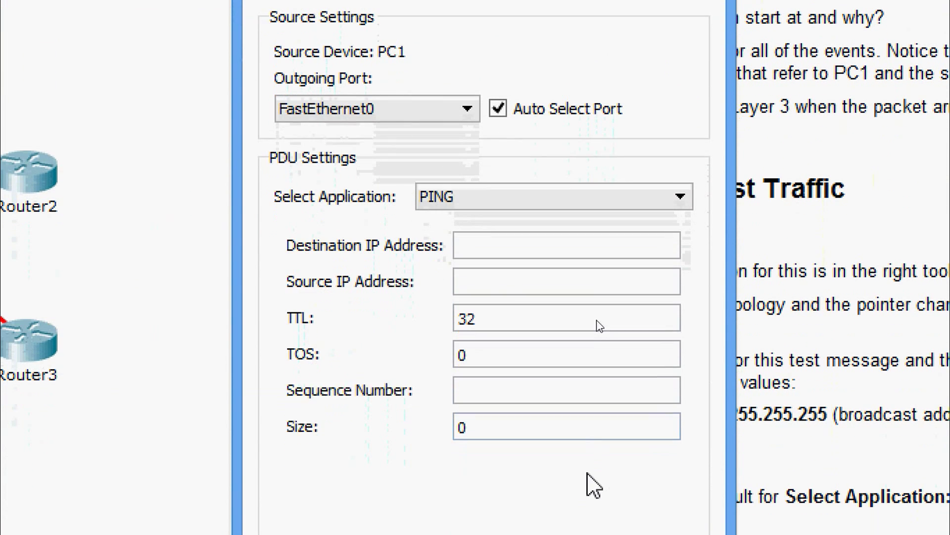
{"action": "left_click", "coordinate": [518, 298]}
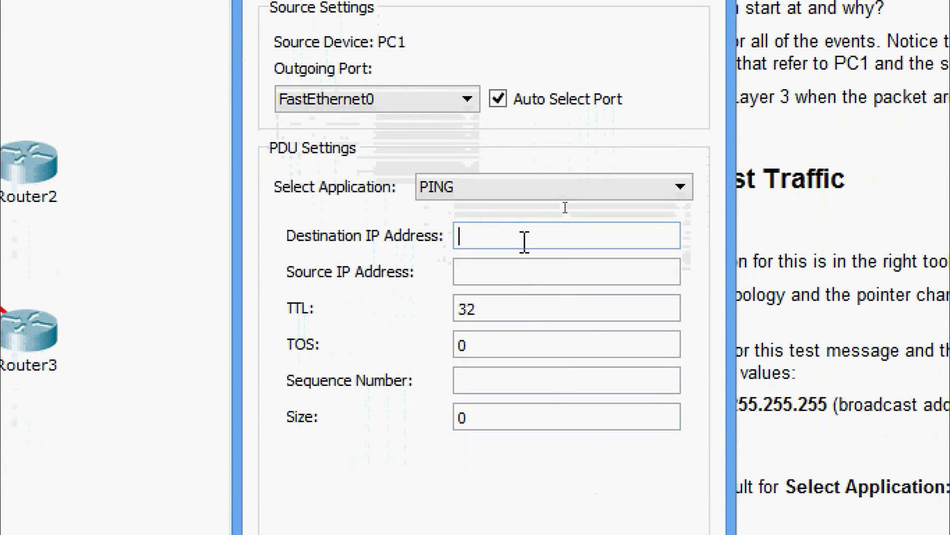
{"action": "type", "text": "255.255.255.255"}
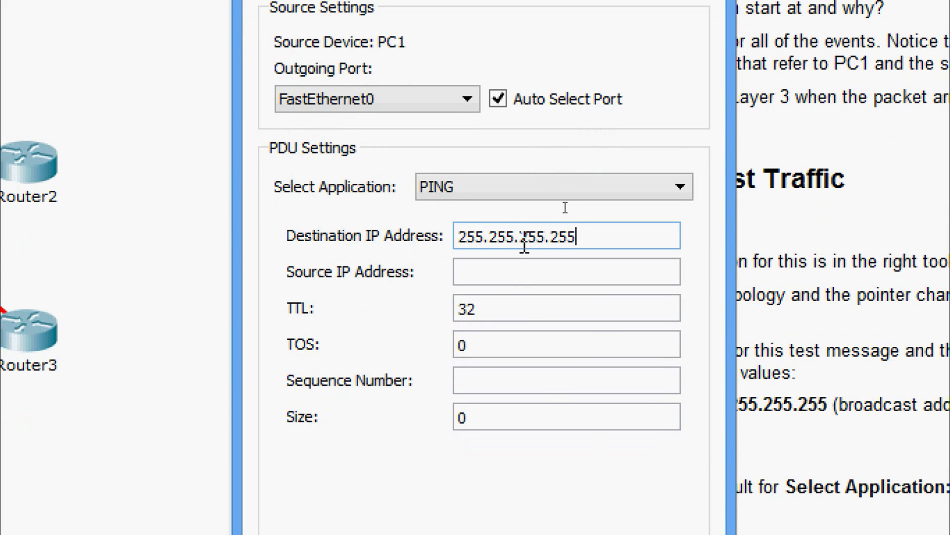
{"action": "left_click", "coordinate": [483, 381]}
{"action": "type", "text": "1"}
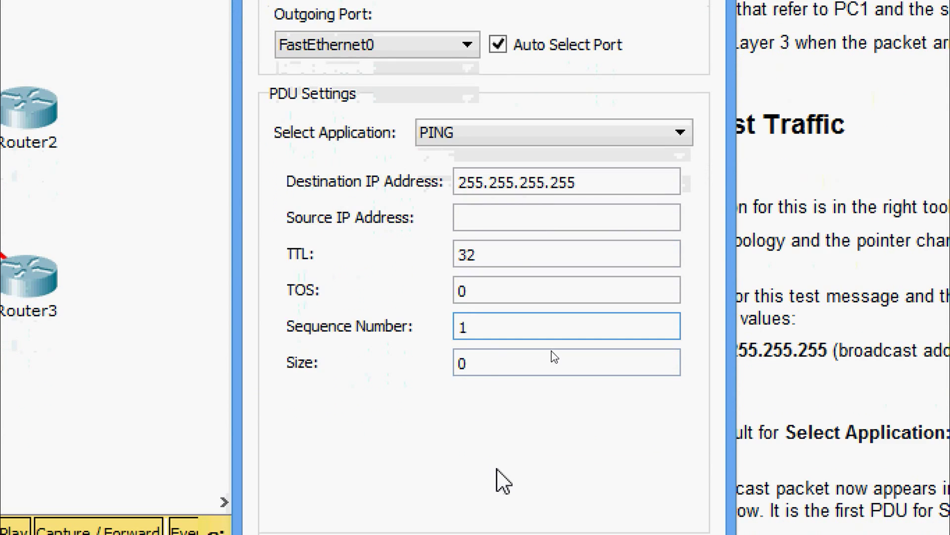
{"action": "left_click", "coordinate": [503, 446]}
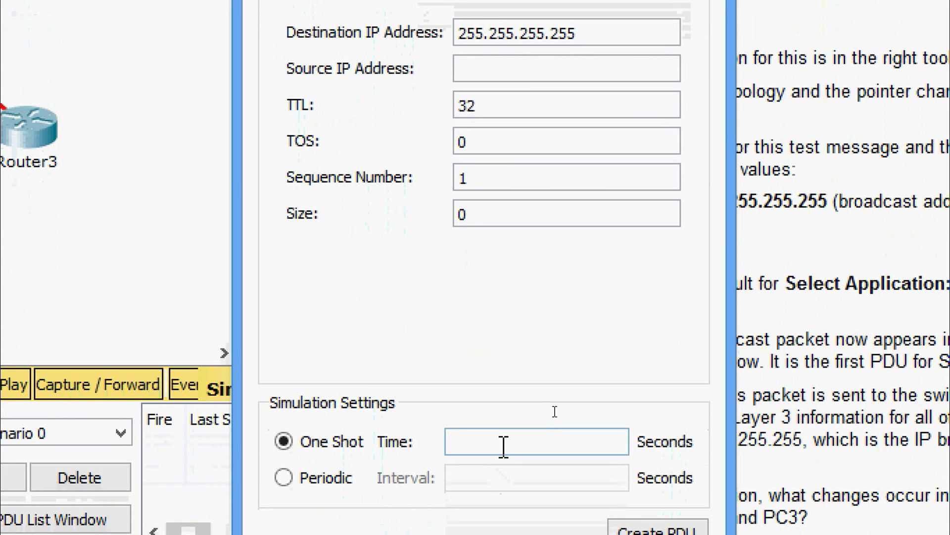
{"action": "type", "text": "0"}
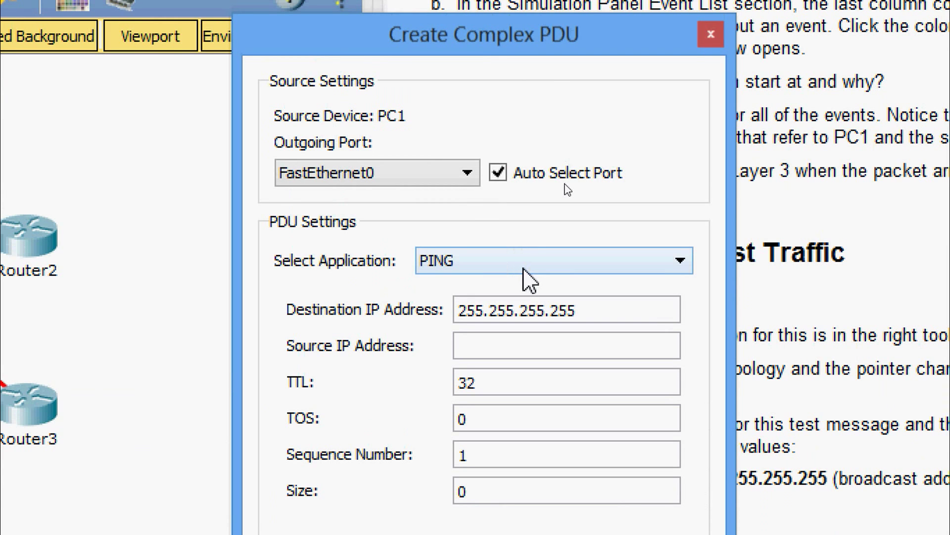
Review the applications available in the complex PDU settings and keep PING as the application.
{"action": "left_click", "coordinate": [526, 272]}
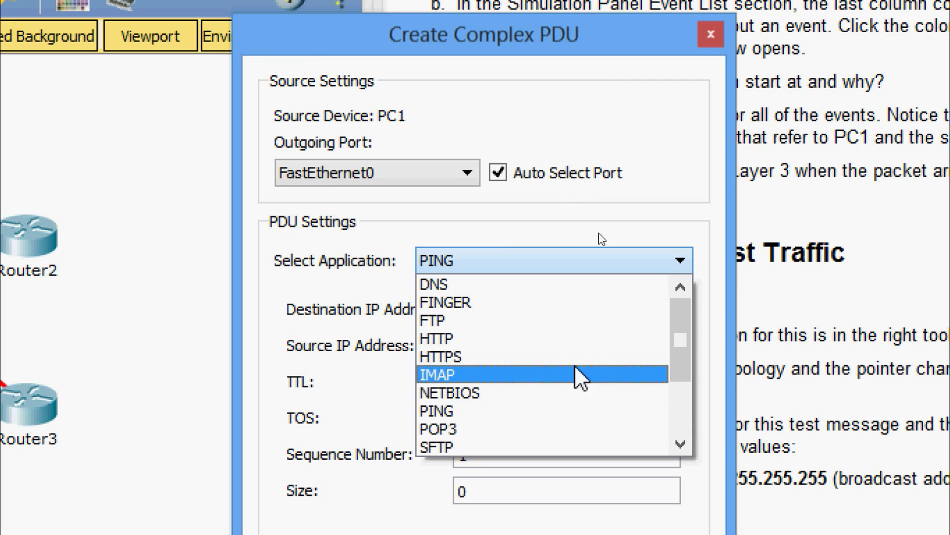
{"action": "scroll", "coordinate": [680, 342], "scroll_direction": "down", "scroll_amount": 1}
{"action": "left_click_drag", "start_coordinate": [683, 353], "coordinate": [685, 379]}
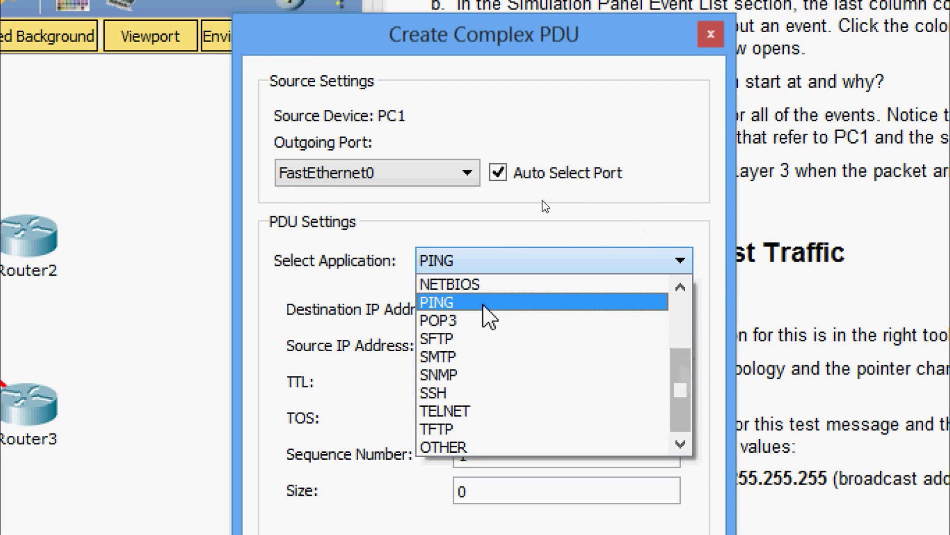
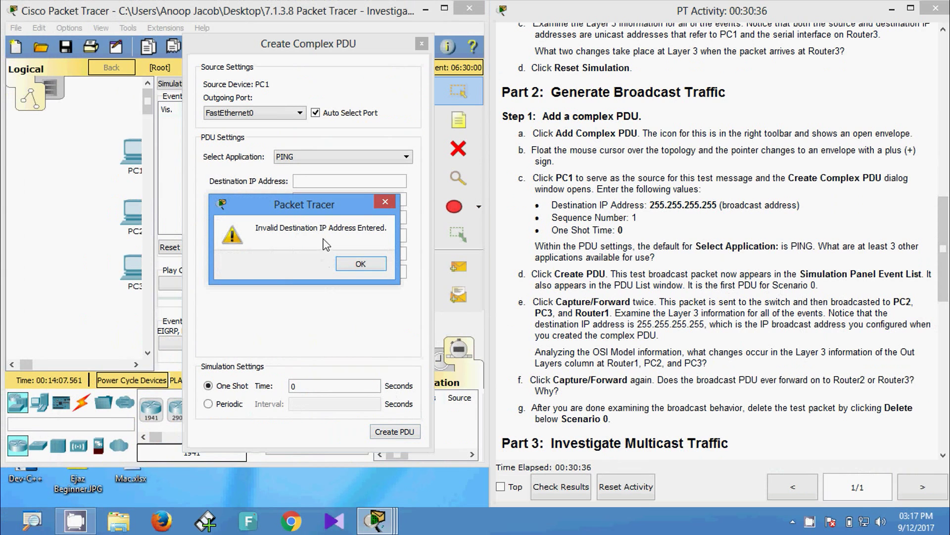
Re-enter destination IP address 255.255.255.255 and sequence number 1, keep the one-shot time at 0, and create the PDU.
{"action": "left_click", "coordinate": [361, 265]}
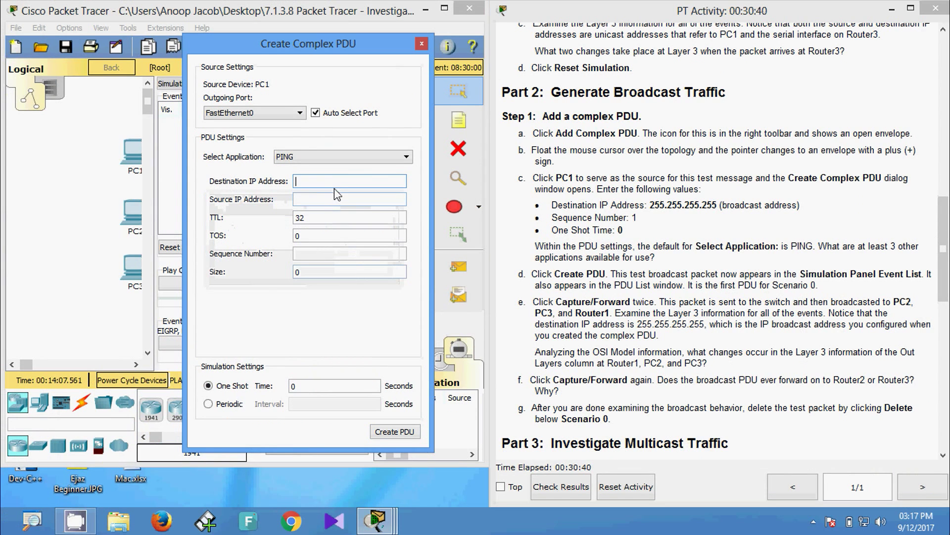
{"action": "left_click_drag", "start_coordinate": [285, 46], "coordinate": [326, 46]}
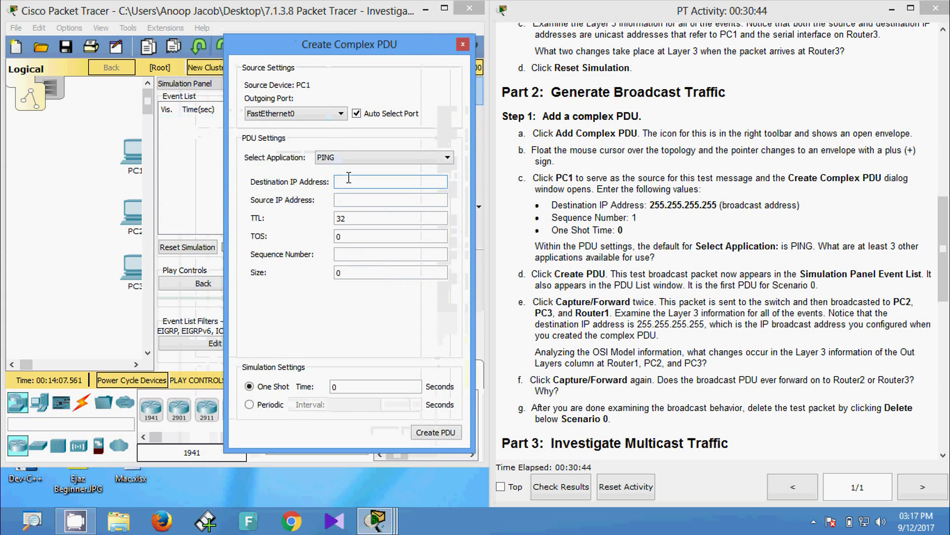
{"action": "type", "text": "255.255.255.255"}
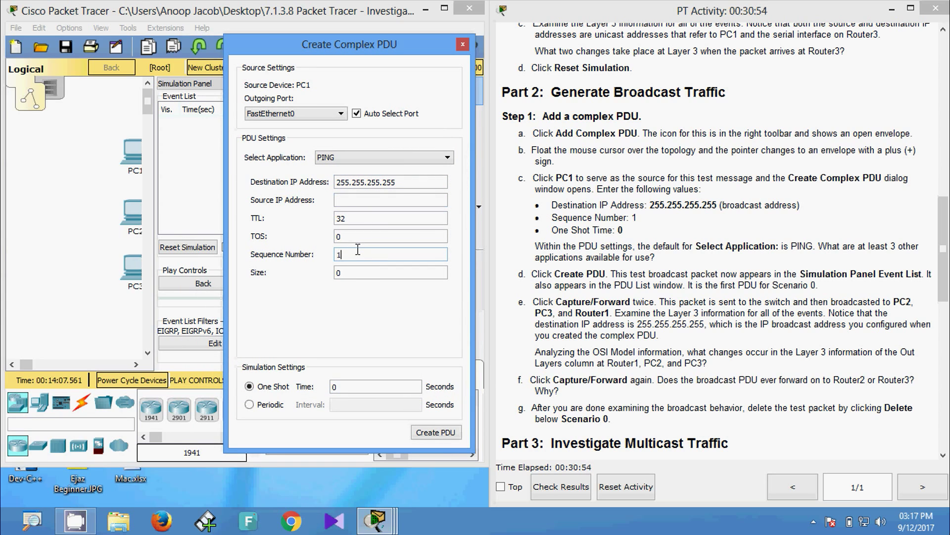
{"action": "double_click", "coordinate": [347, 388]}
{"action": "left_click", "coordinate": [429, 435]}
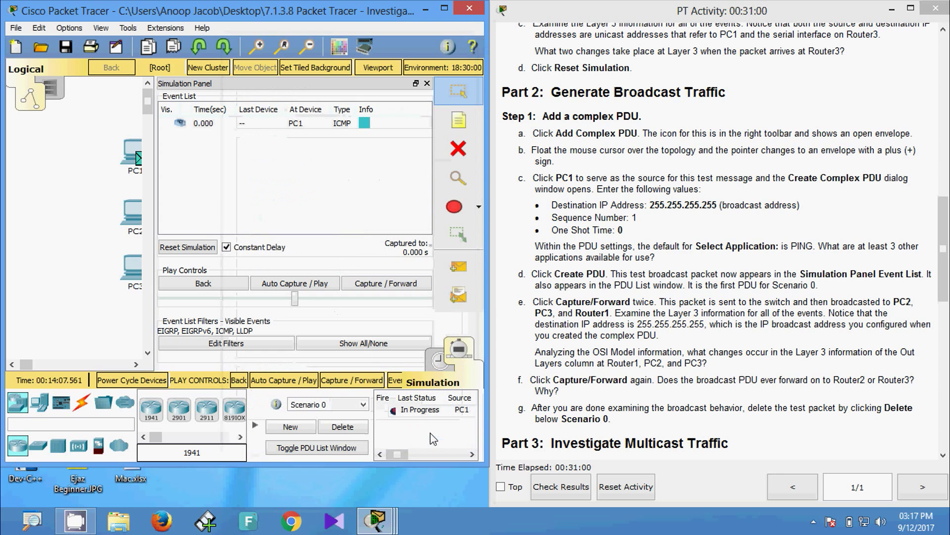
Enlarge the Packet Tracer window and advance the broadcast capture two events, until the packet reaches PC2, PC3 and Router1.
{"action": "left_click", "coordinate": [304, 127]}
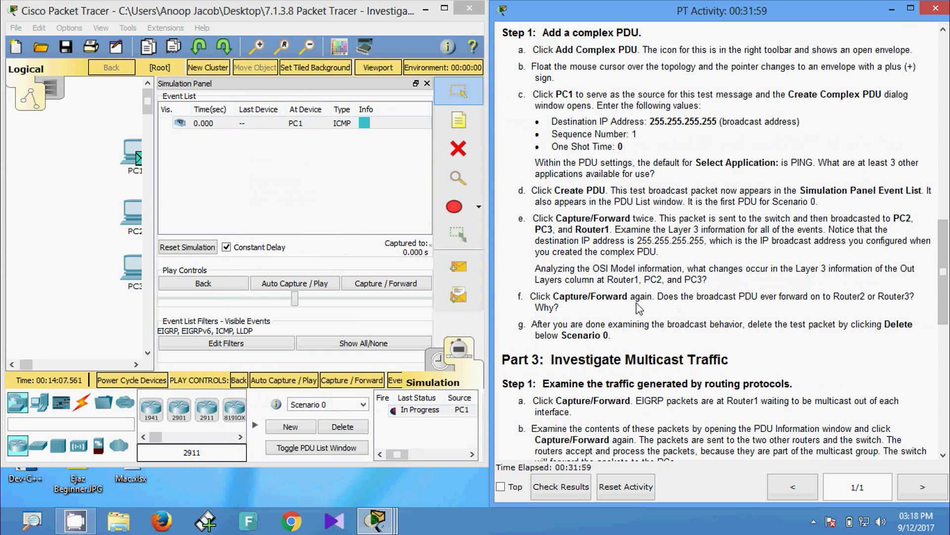
{"action": "double_click", "coordinate": [436, 465]}
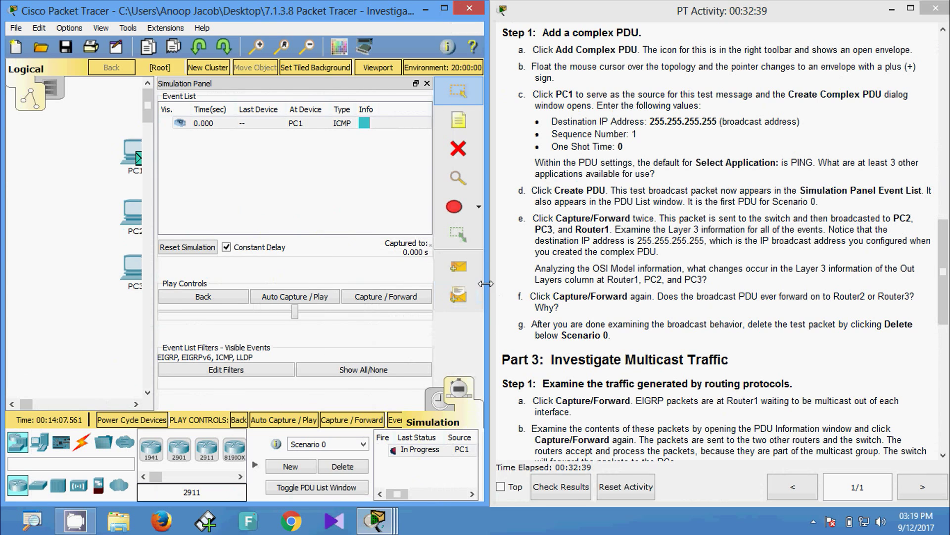
{"action": "left_click_drag", "start_coordinate": [488, 287], "coordinate": [825, 281]}
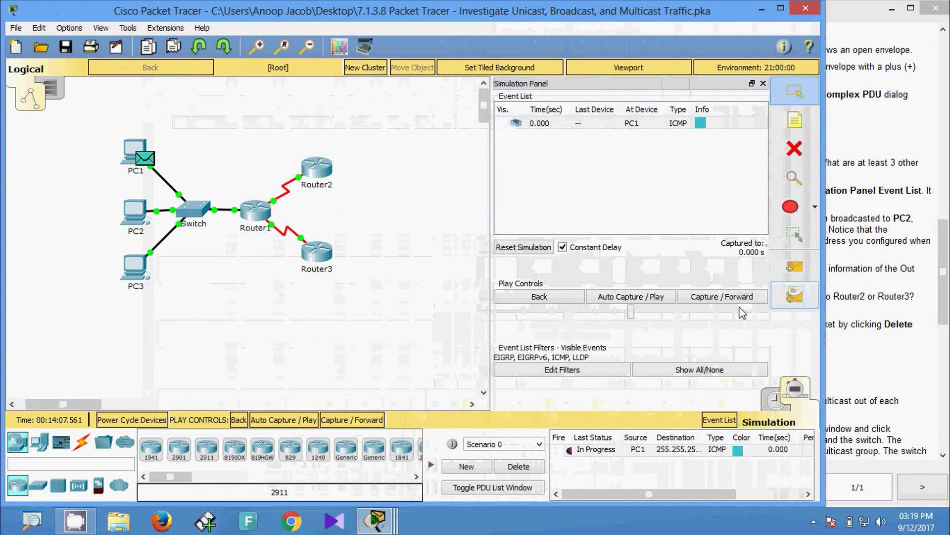
{"action": "left_click", "coordinate": [359, 421]}
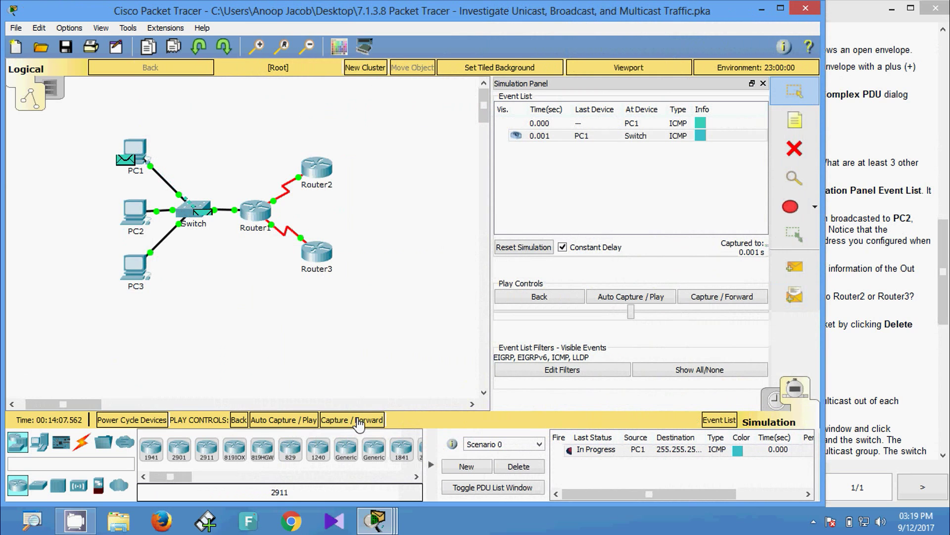
{"action": "left_click", "coordinate": [359, 421]}
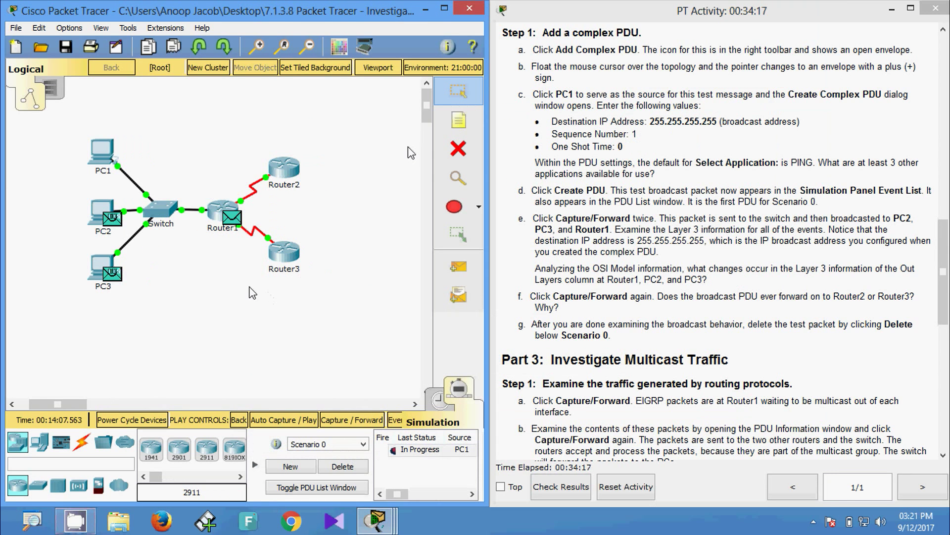
Examine the inbound and outbound Layer 3 information of the broadcast packets at Router1, PC2 and PC3.
{"action": "left_click", "coordinate": [232, 218]}
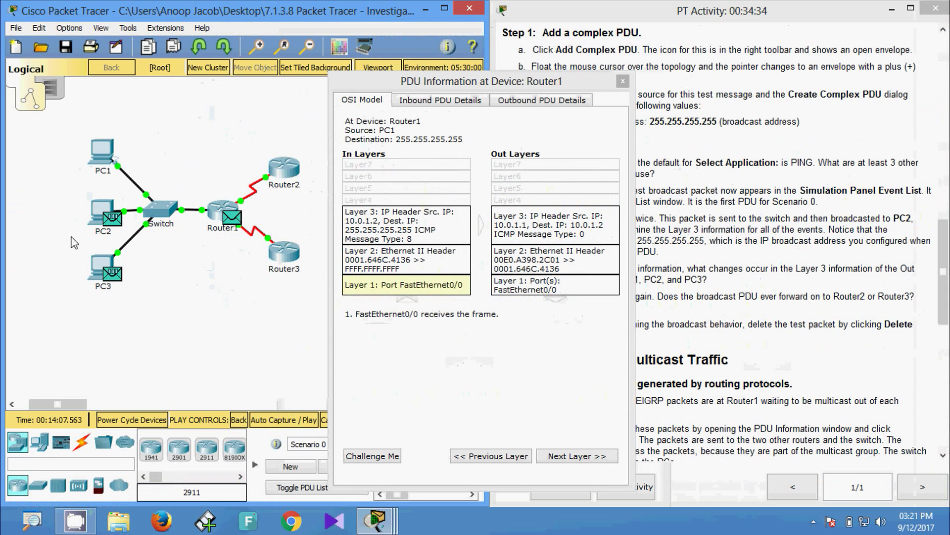
{"action": "left_click", "coordinate": [113, 218]}
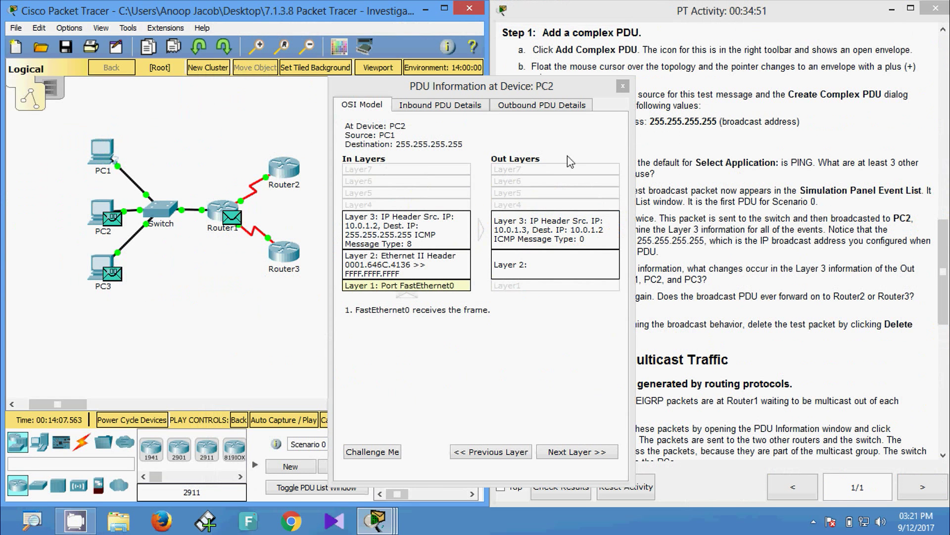
{"action": "left_click", "coordinate": [622, 86]}
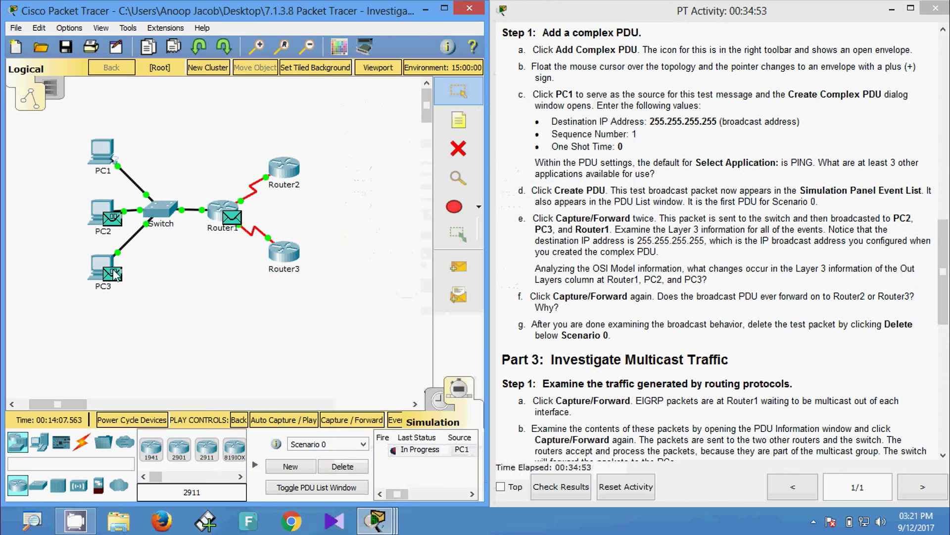
{"action": "left_click", "coordinate": [113, 270]}
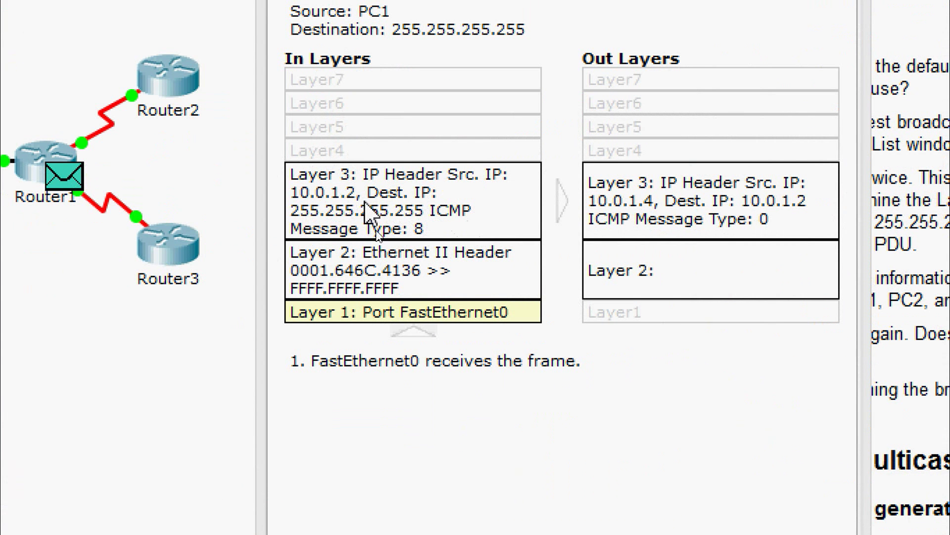
{"action": "left_click", "coordinate": [342, 205]}
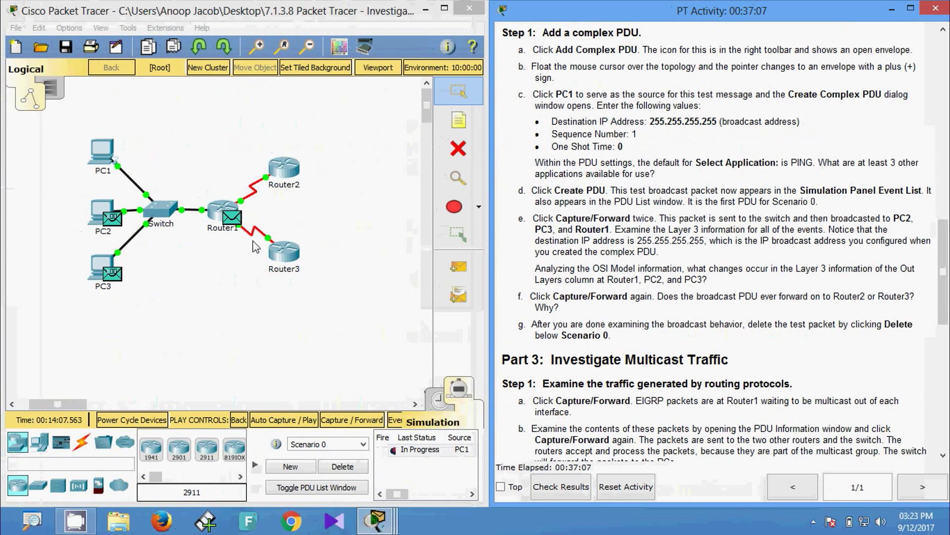
Advance the broadcast capture one more event and delete the Scenario 0 test packet.
{"action": "left_click", "coordinate": [343, 421]}
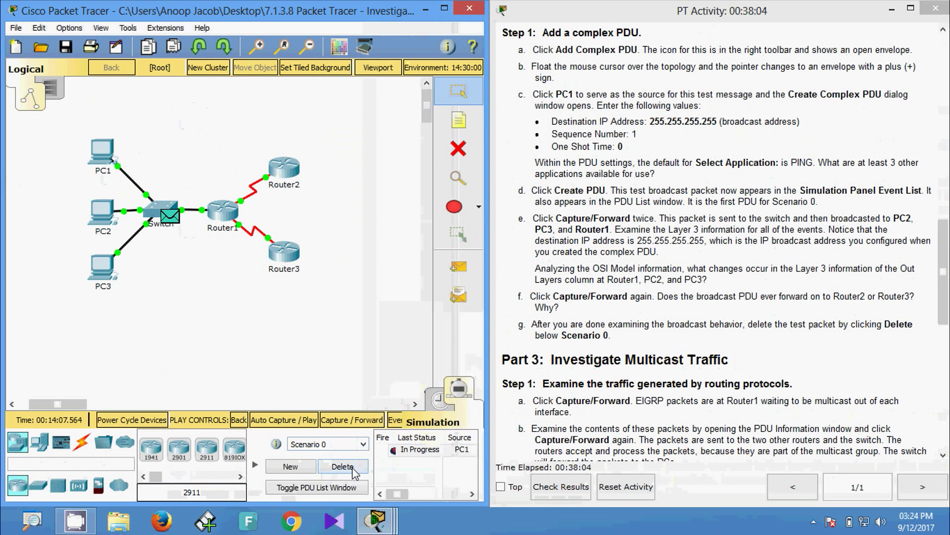
{"action": "left_click", "coordinate": [354, 470]}
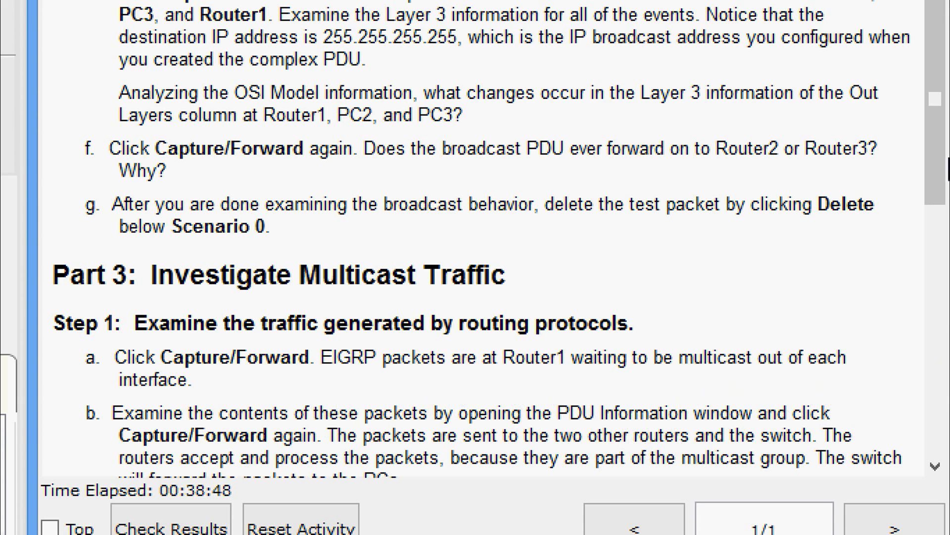
Move on to Part 3 of the instructions and advance the capture to the EIGRP packets around Router1 and Router2.
{"action": "scroll", "coordinate": [949, 149], "scroll_direction": "down", "scroll_amount": 1}
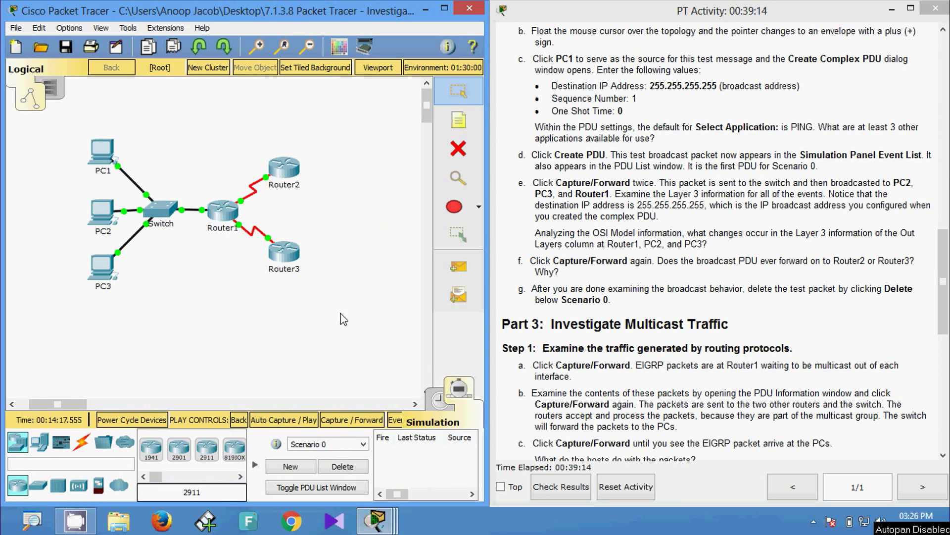
{"action": "left_click", "coordinate": [352, 421]}
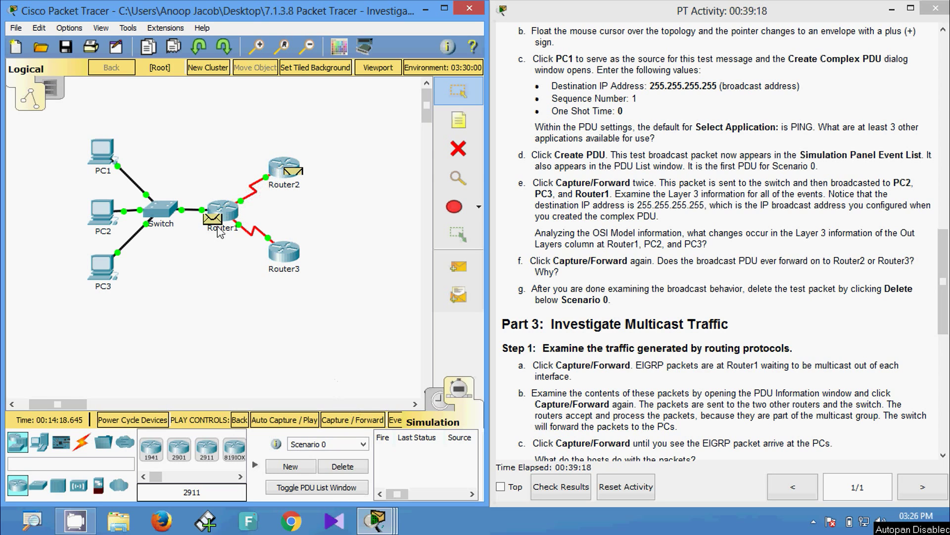
{"action": "mouse_move", "coordinate": [293, 174]}
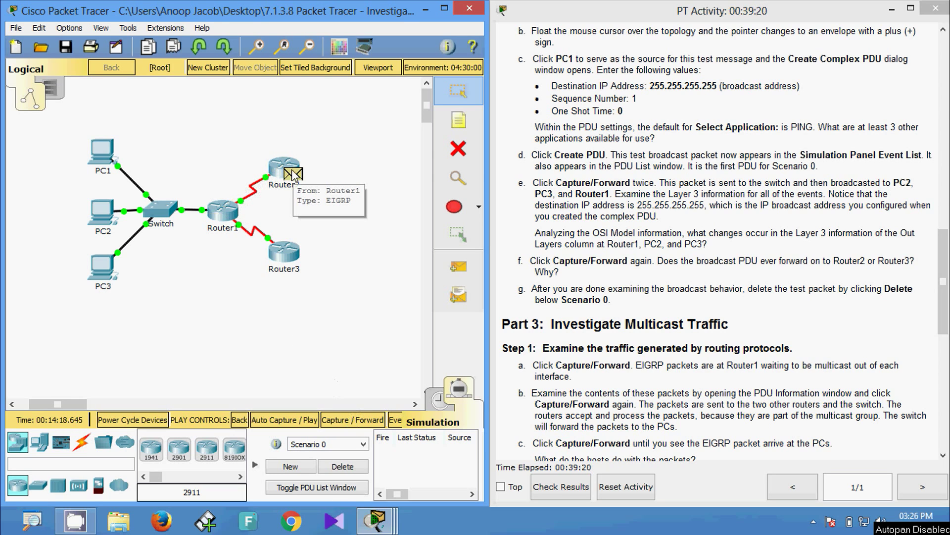